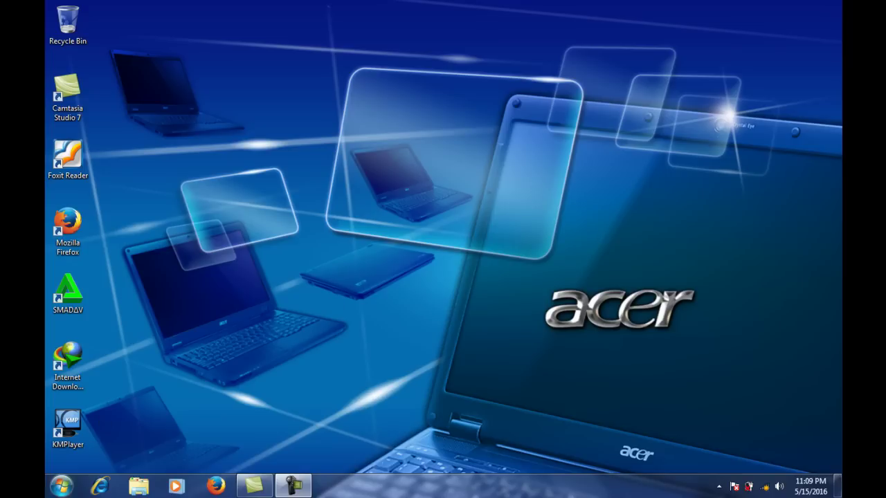
Launch Access 2013 from the Start menu's Microsoft Office 2013 folder
click(62, 487)
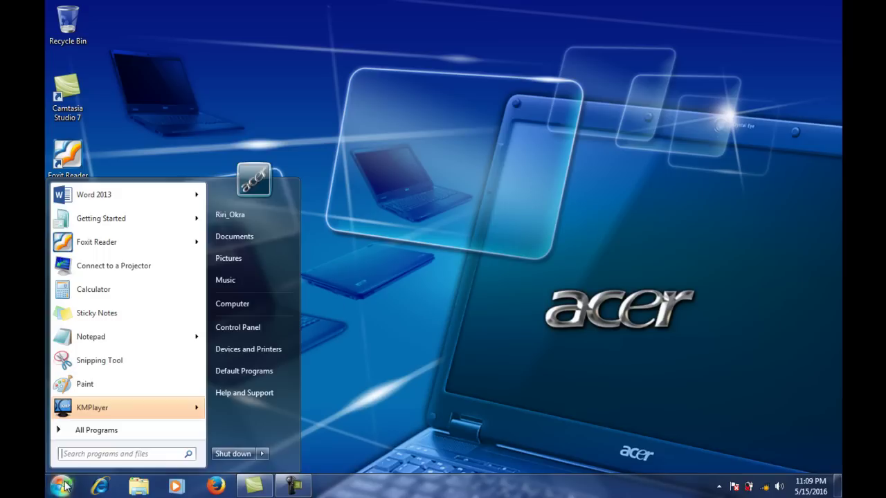
click(97, 431)
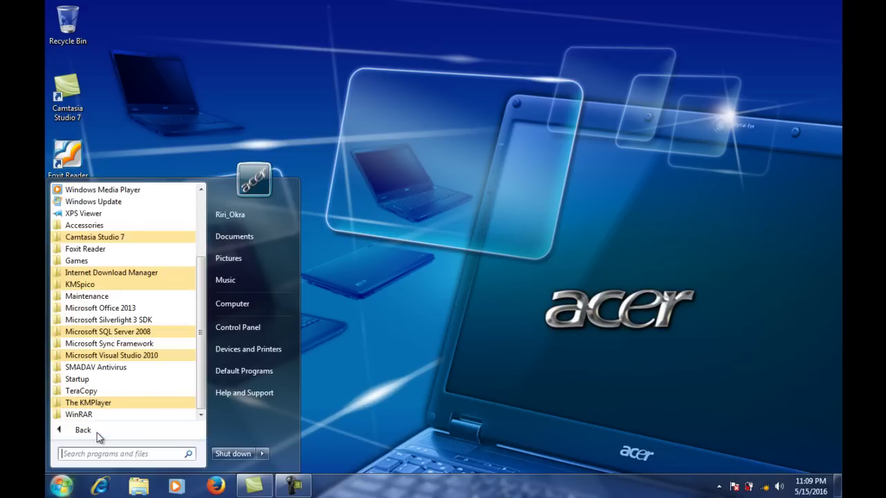
click(120, 312)
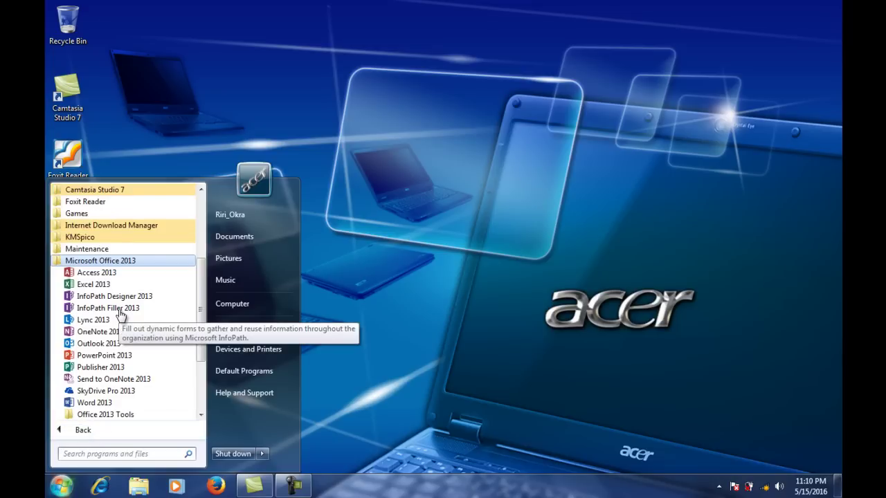
click(97, 273)
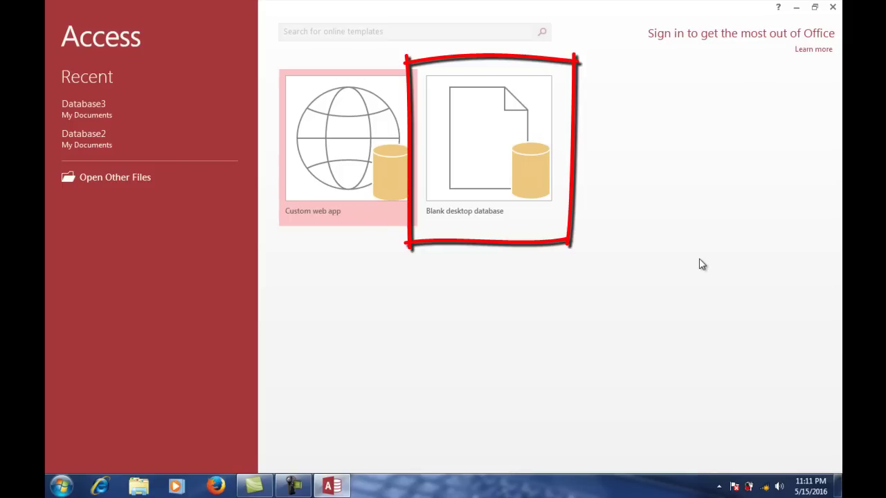
Create a blank desktop database named dbkampus
click(488, 160)
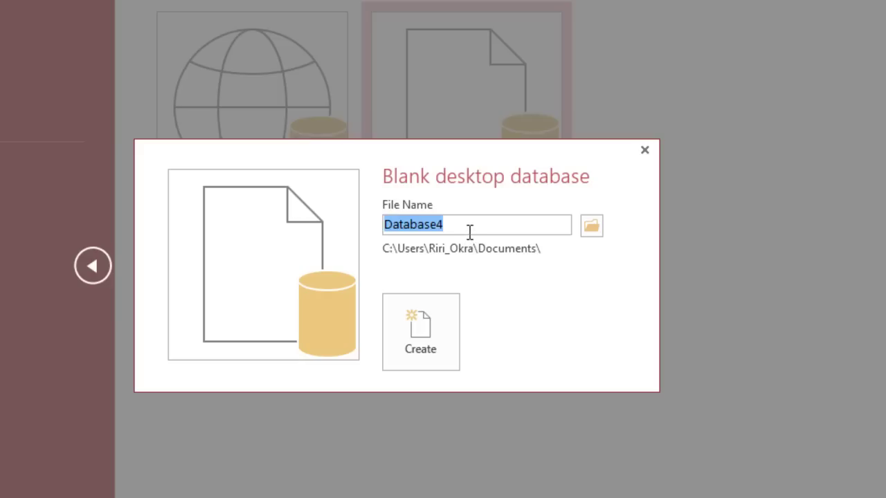
text(dbka)
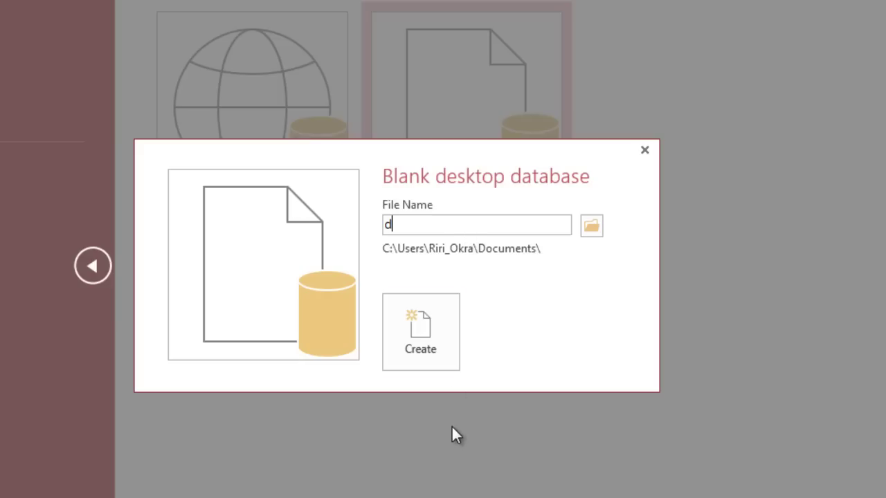
text(mpus)
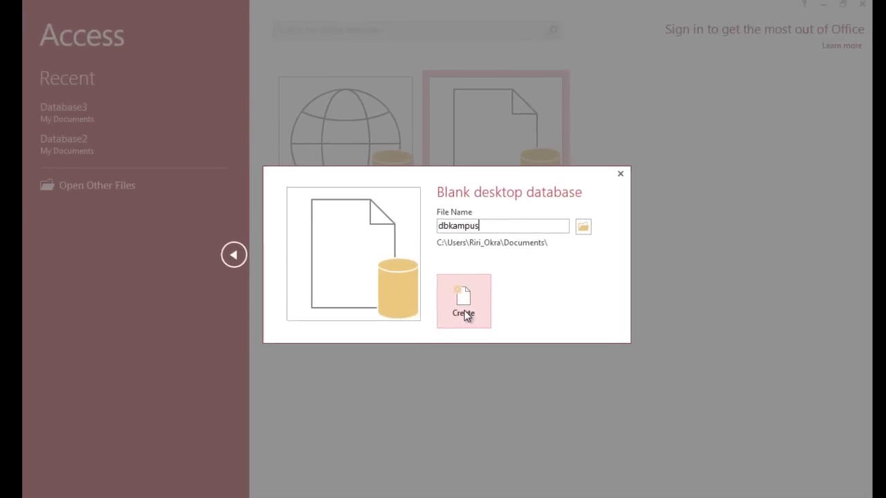
click(466, 311)
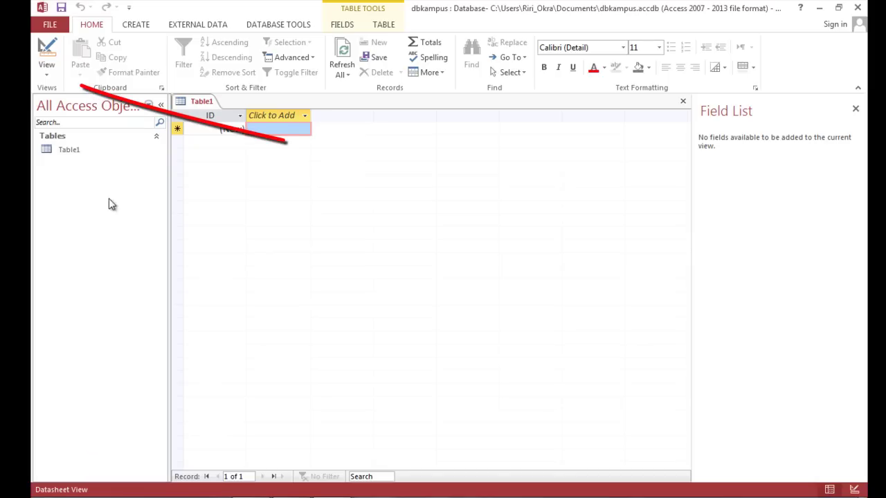
Switch the new table to Design View, saving it as tblmahasiswa
click(46, 76)
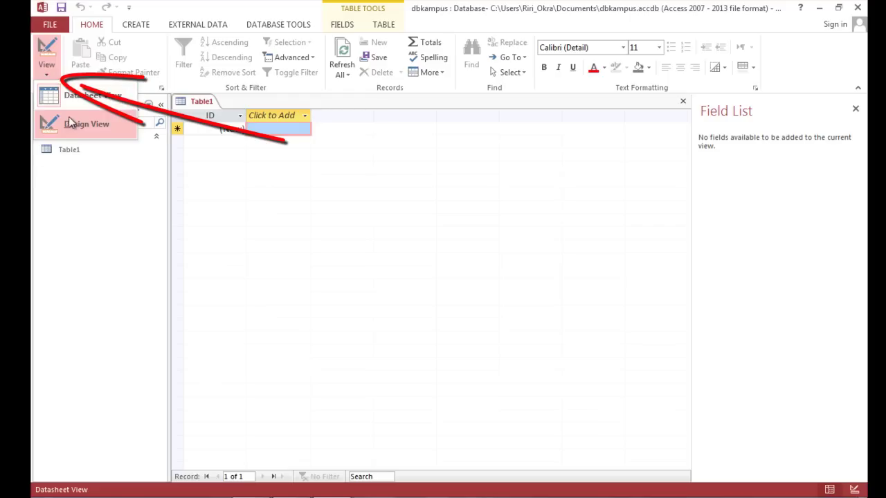
click(73, 125)
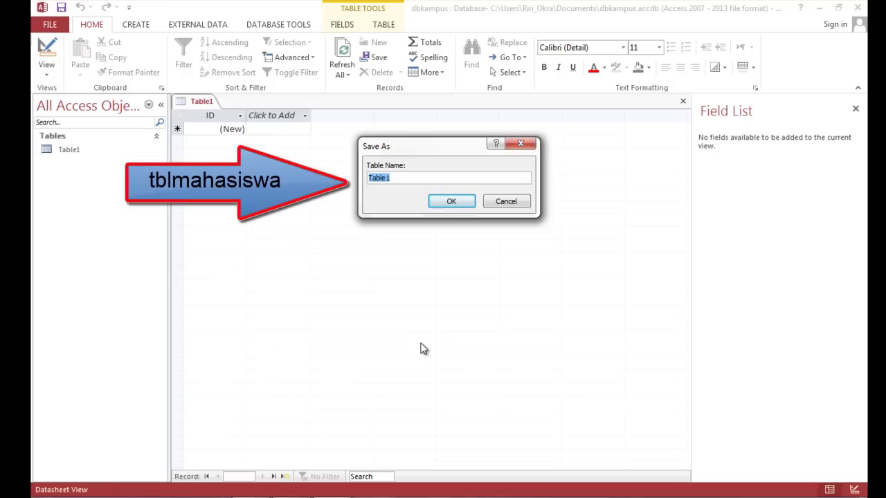
text(tblmahasiswa)
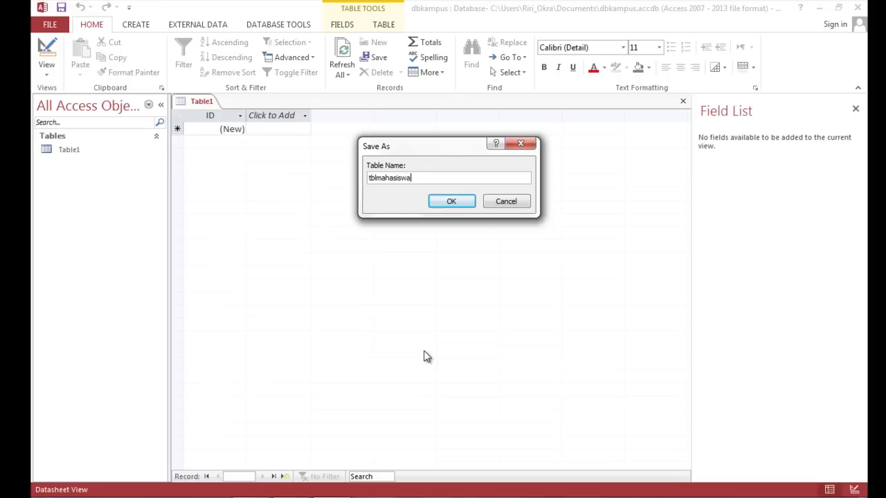
click(439, 203)
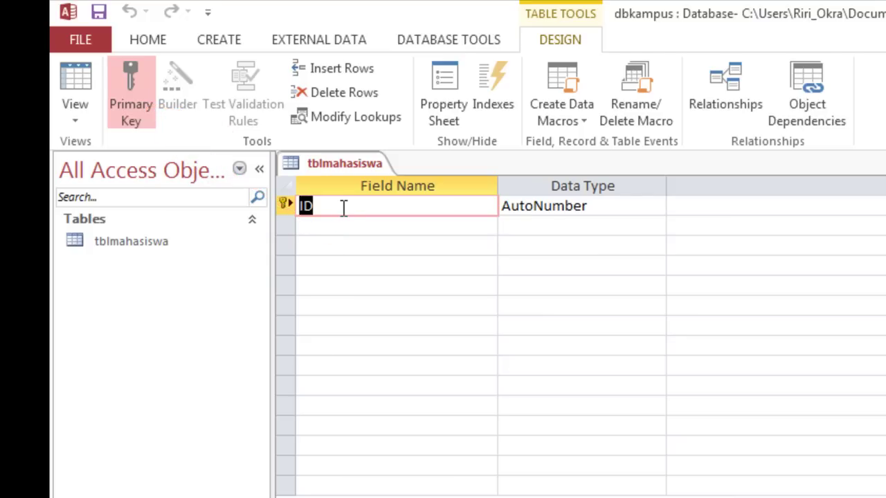
Keep the ID field set as the table's primary key
click(129, 102)
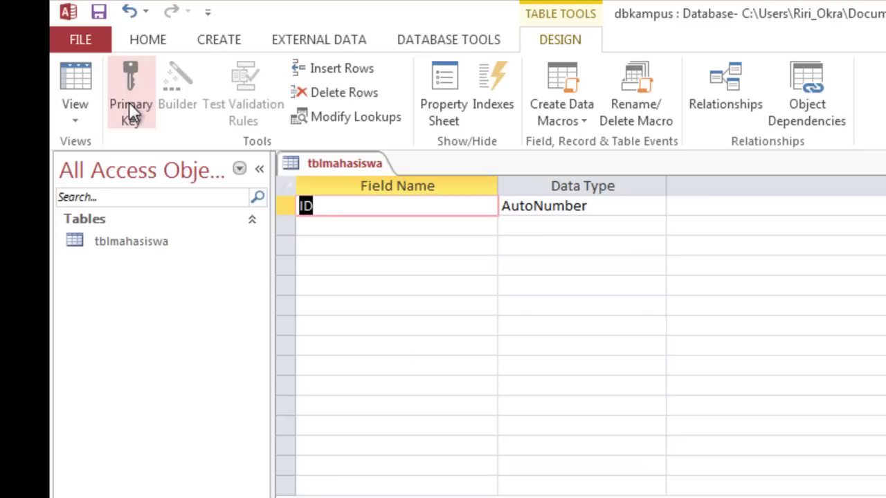
click(129, 102)
click(129, 102)
click(129, 102)
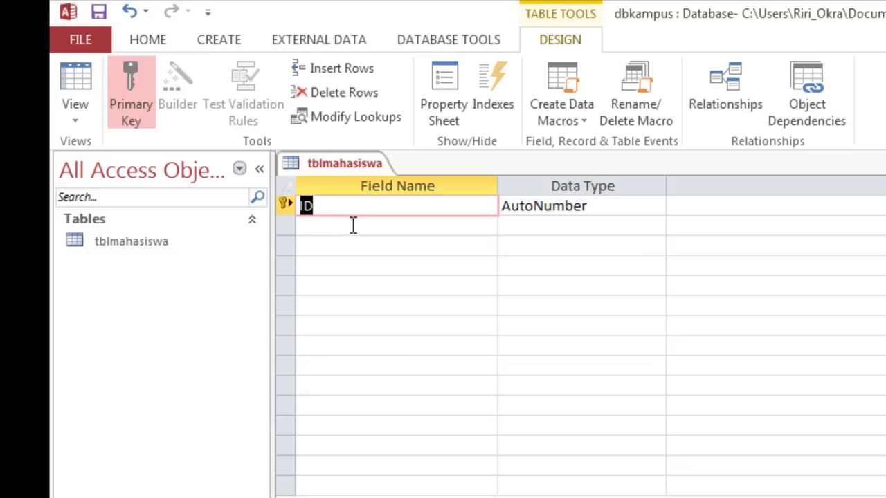
Rename the key field to NIM as Short Text with field size 13
text(NIM)
click(601, 204)
click(656, 208)
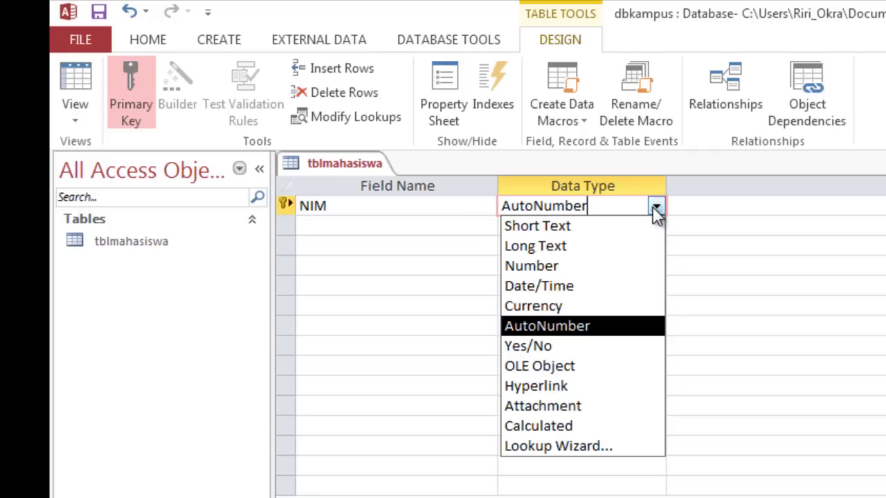
click(613, 235)
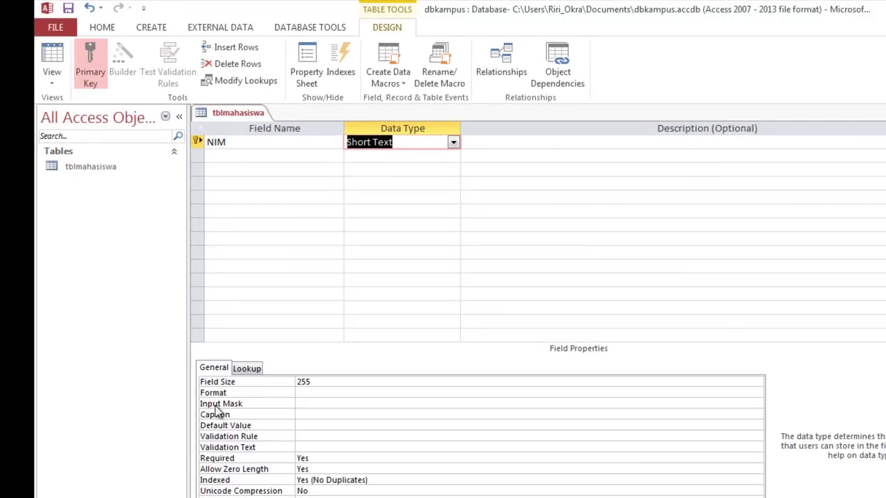
click(287, 381)
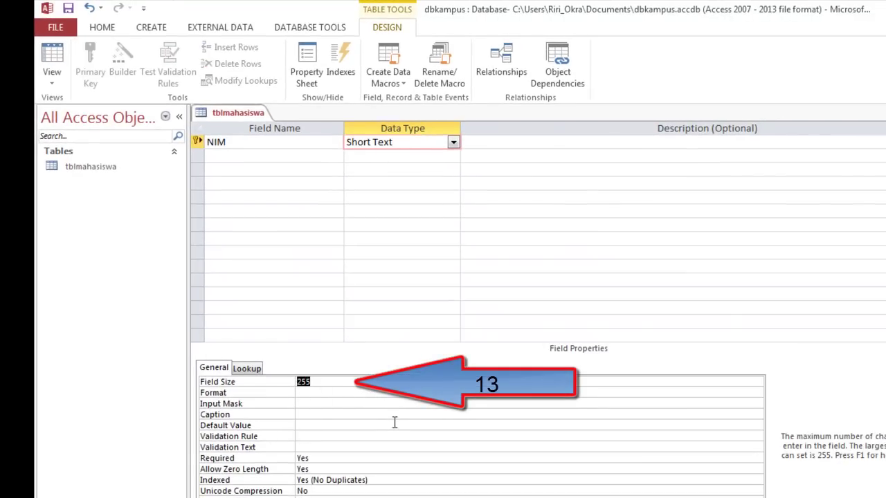
text(13)
Add the field Nama as Short Text with field size 30
click(236, 155)
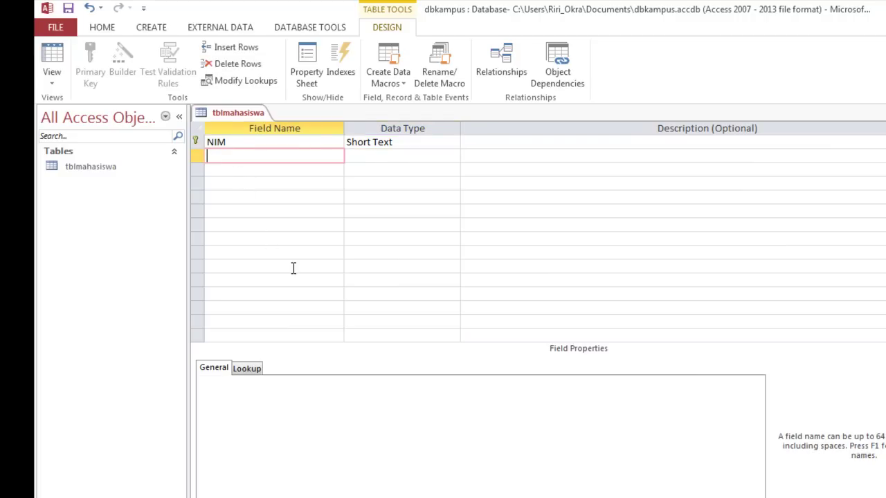
text(Nama)
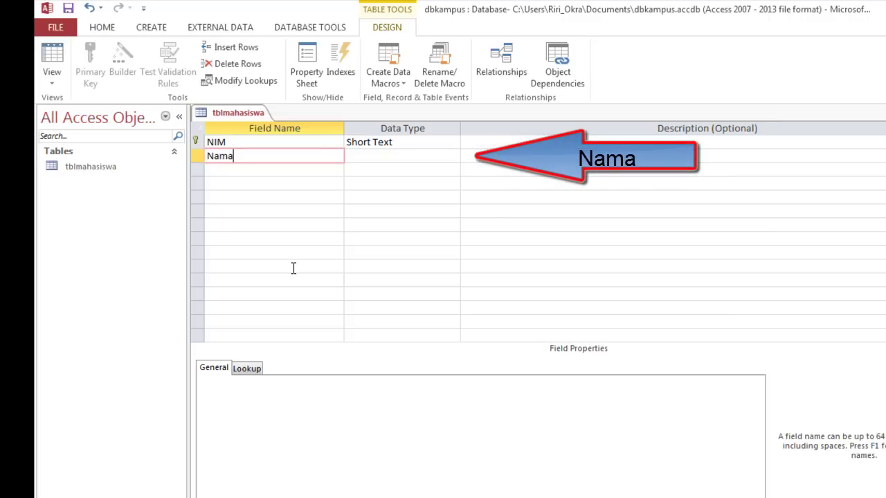
click(425, 155)
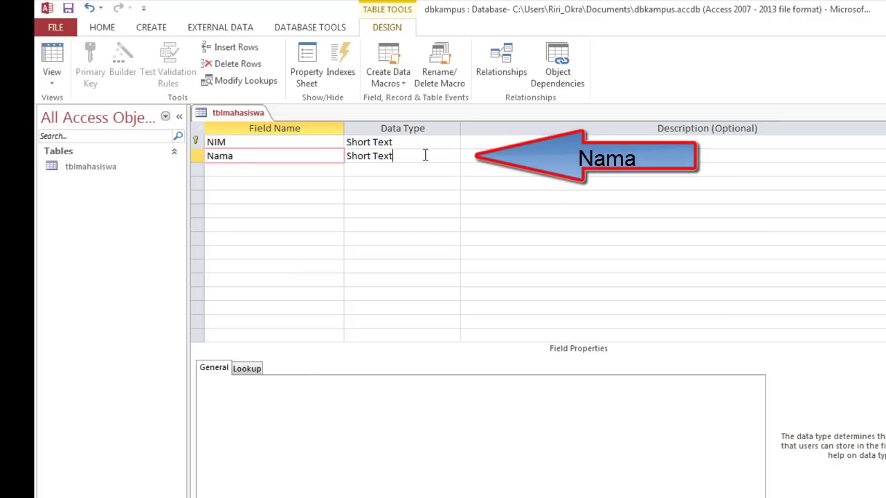
click(454, 158)
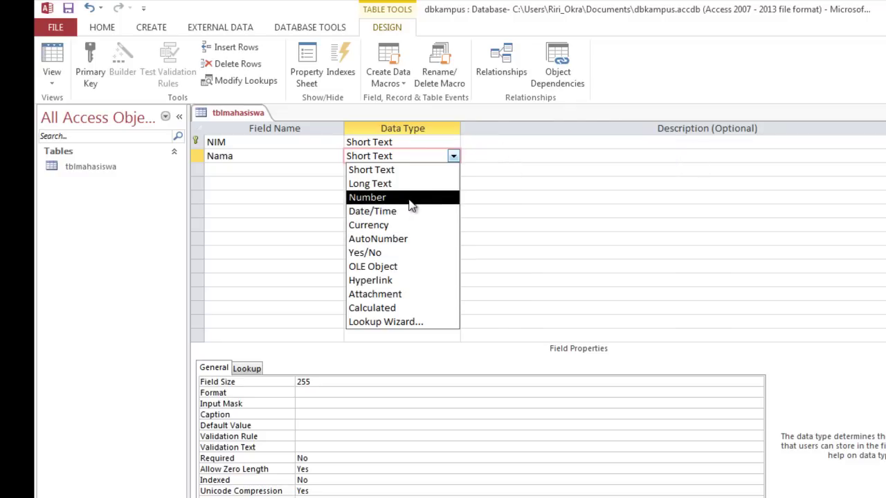
click(410, 171)
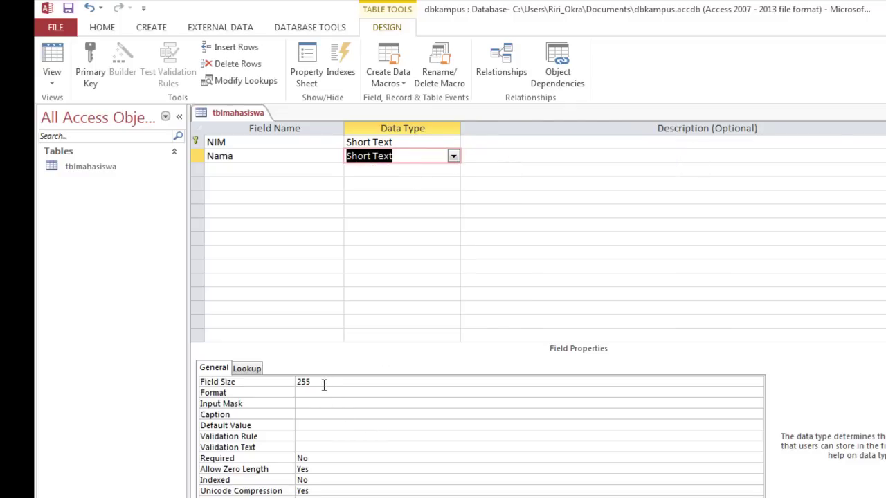
click(278, 383)
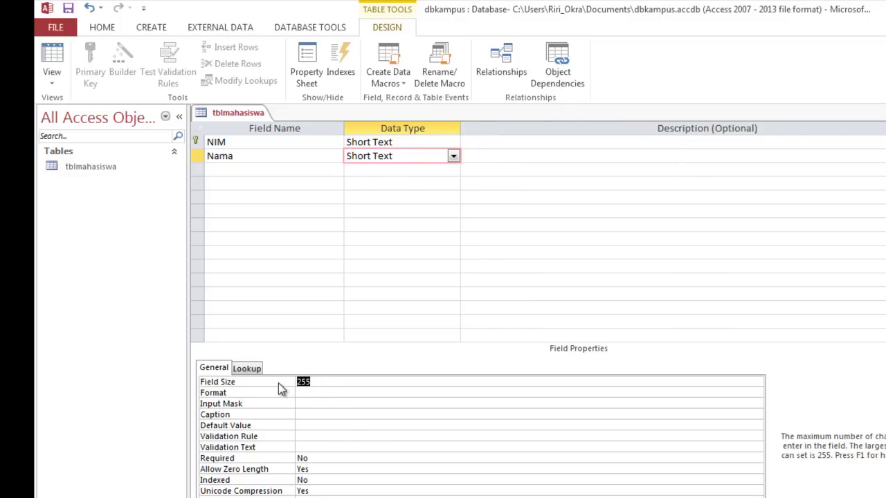
text(30)
click(255, 173)
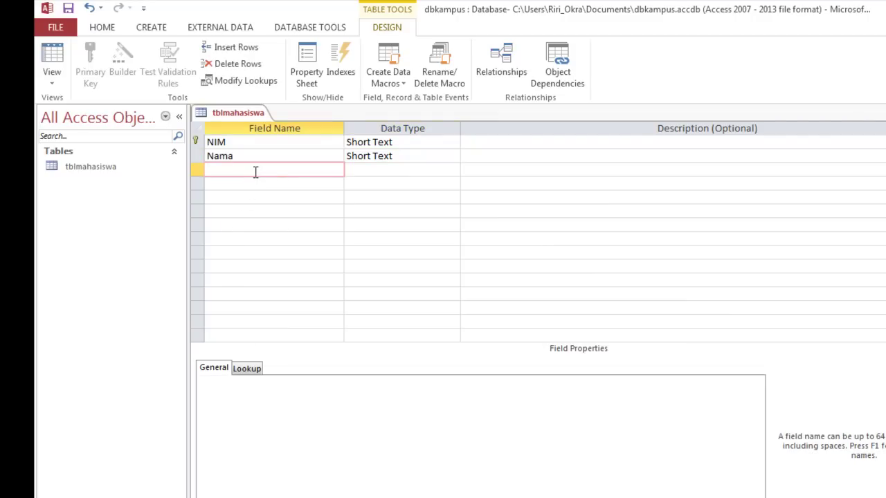
Add the field Jenkel with the description 'Jenis Kelamin'
text(Jenkel)
click(388, 170)
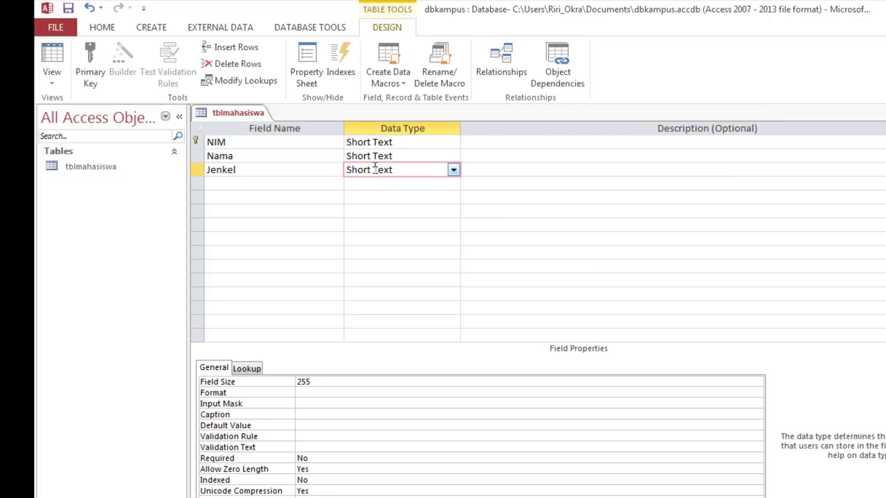
click(478, 172)
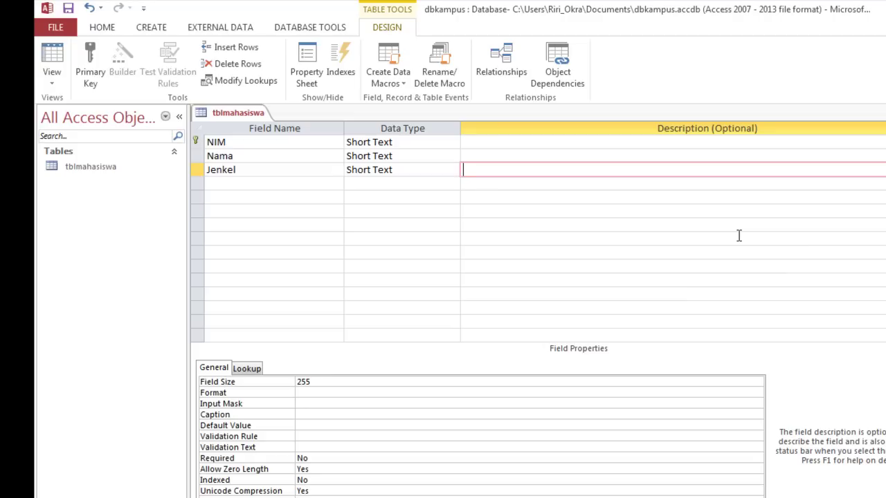
text(Jenis Kelamin)
click(412, 168)
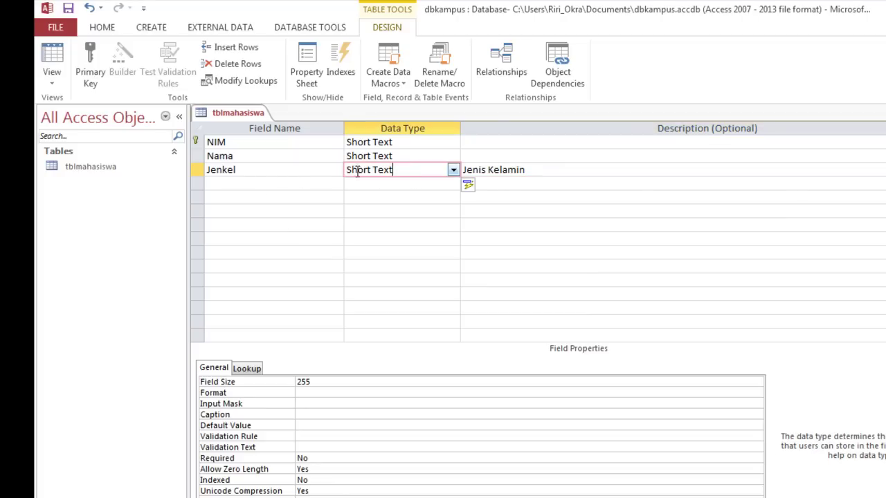
click(265, 170)
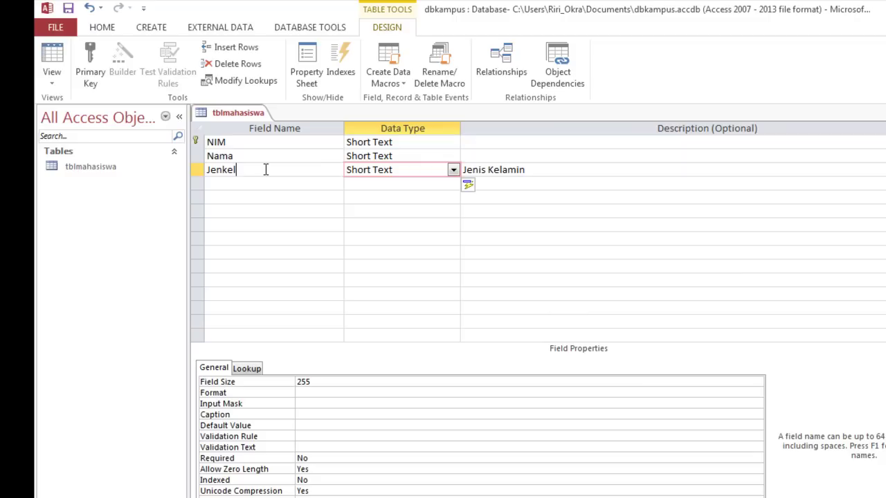
click(413, 168)
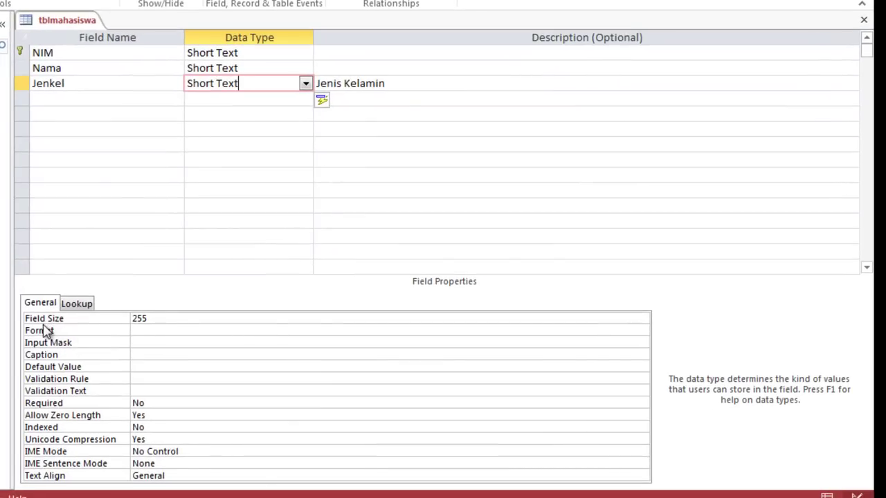
Set Jenkel's field size to 15 and its display control to Combo Box
click(79, 317)
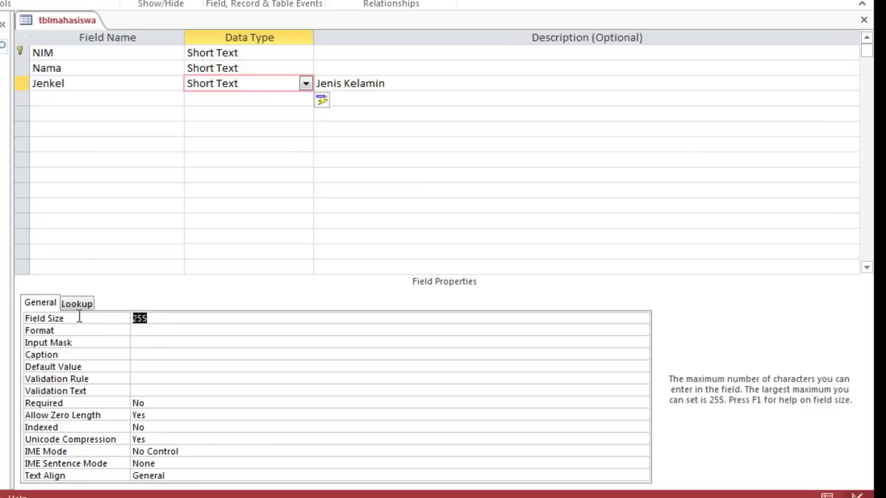
text(15)
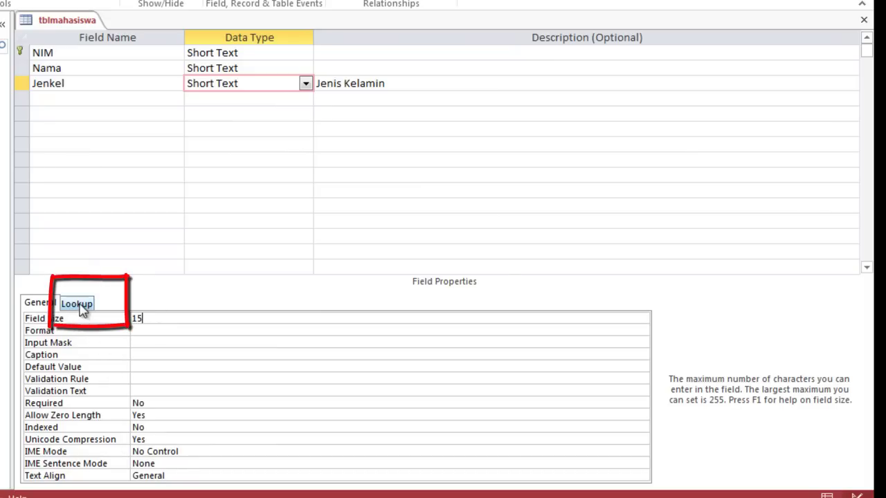
click(80, 309)
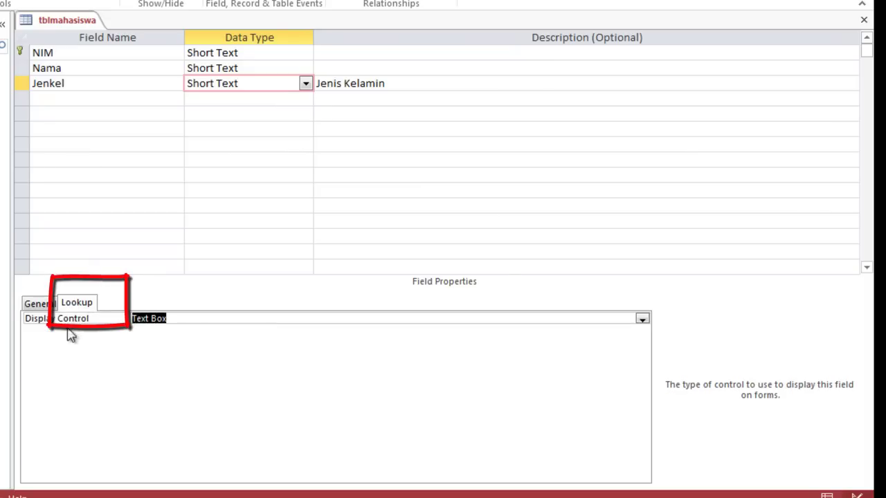
click(642, 319)
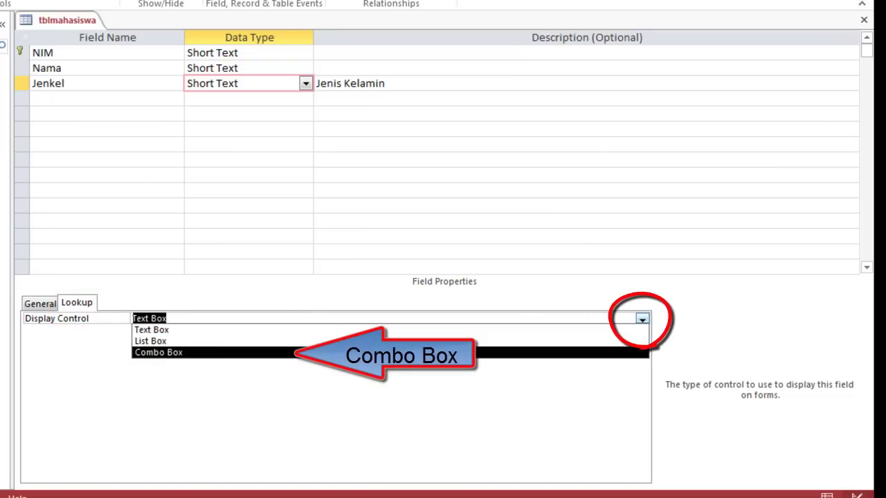
key(Return)
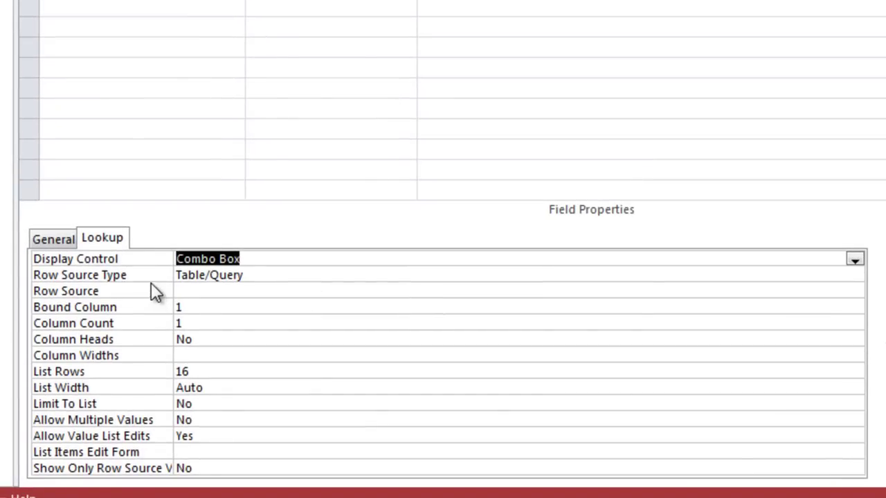
Set Jenkel's Row Source Type to Value List with values 'Laki-laki, Perempuan'
click(258, 280)
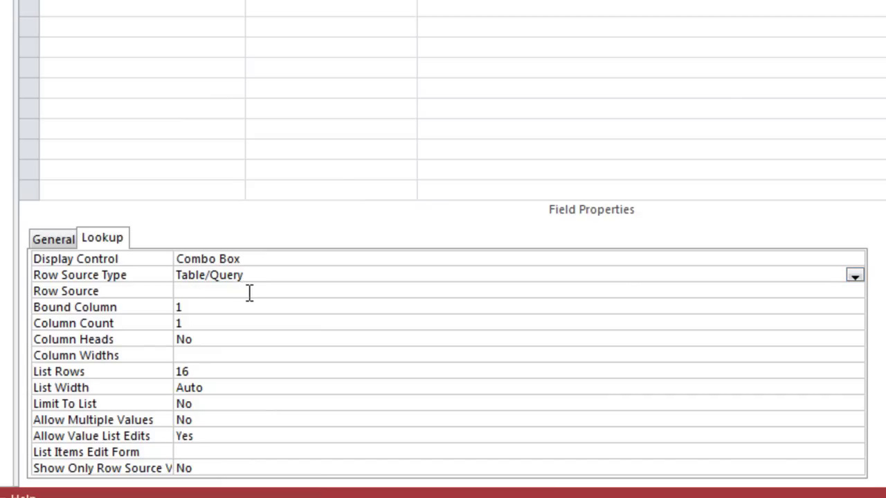
click(854, 278)
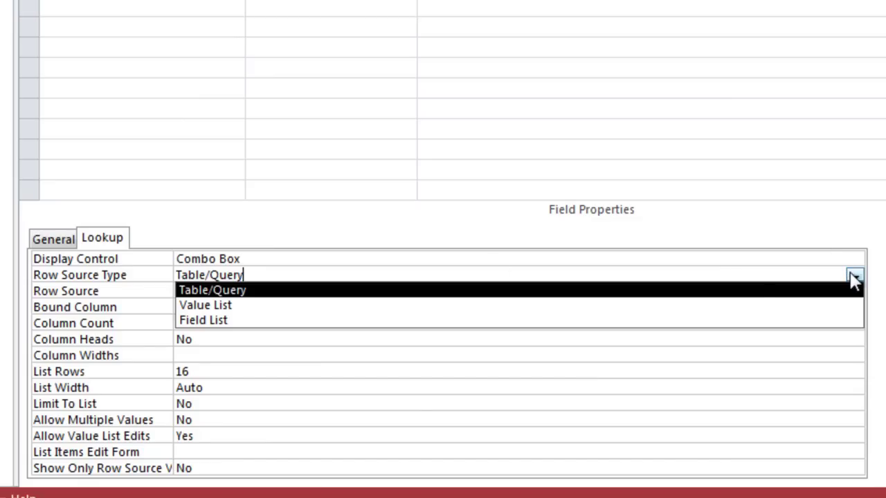
click(580, 311)
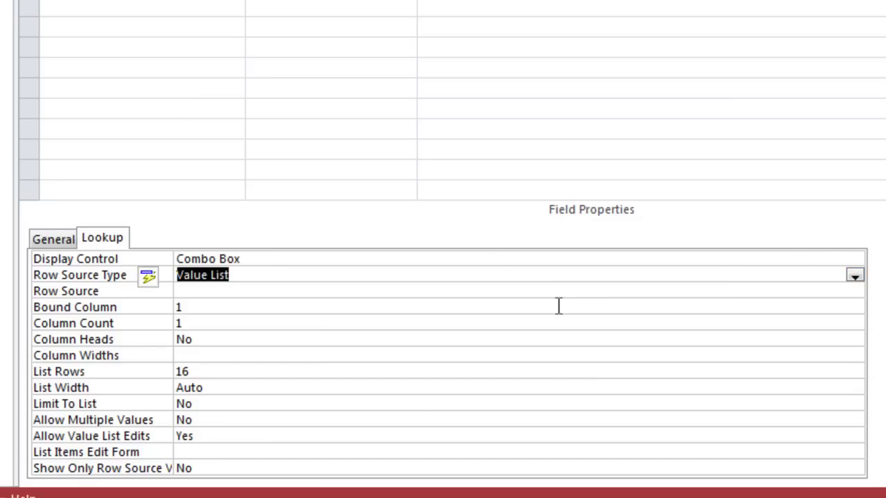
click(211, 291)
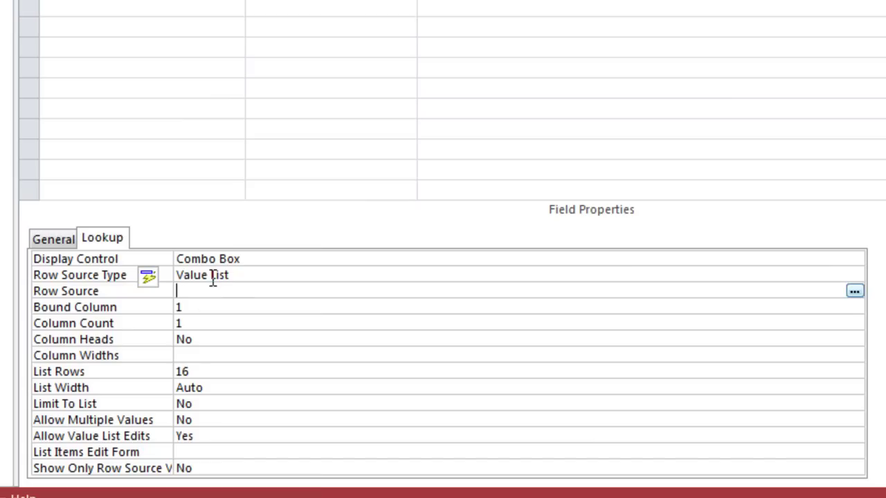
text(La)
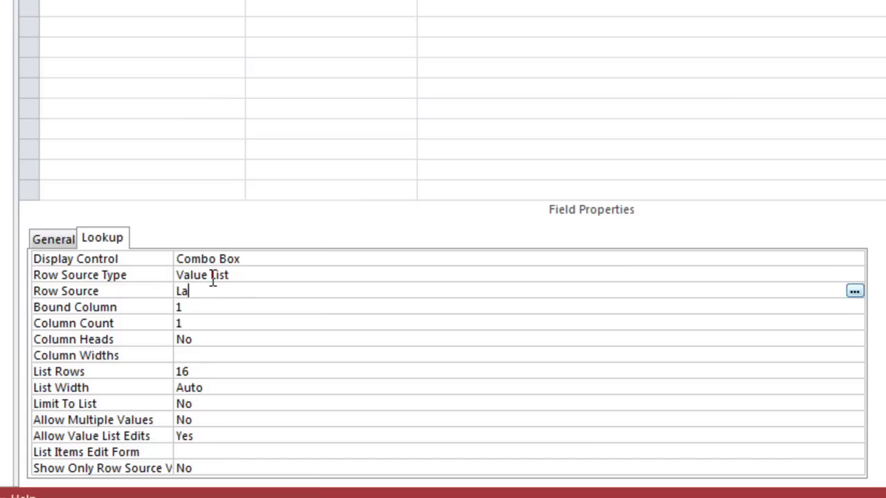
text(ki-laki, Perempuan)
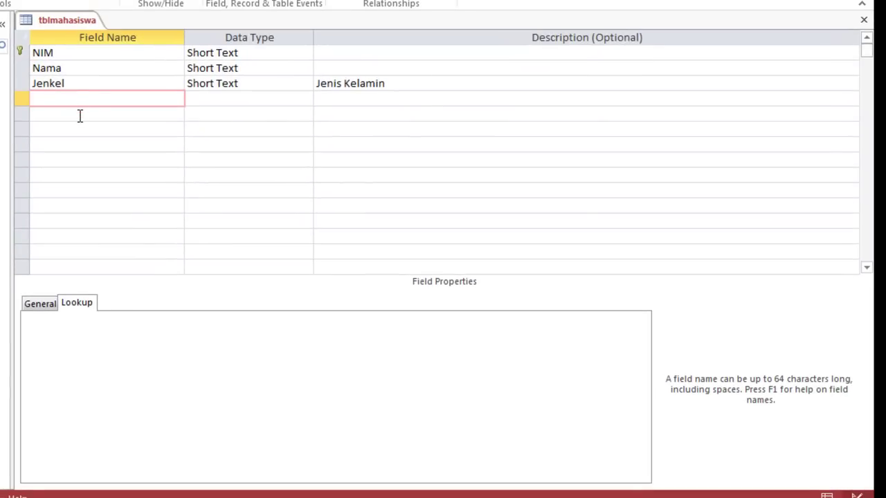
Add the field tempat as Short Text, field size 20, described 'Tempat lahir'
text(tempat)
click(217, 99)
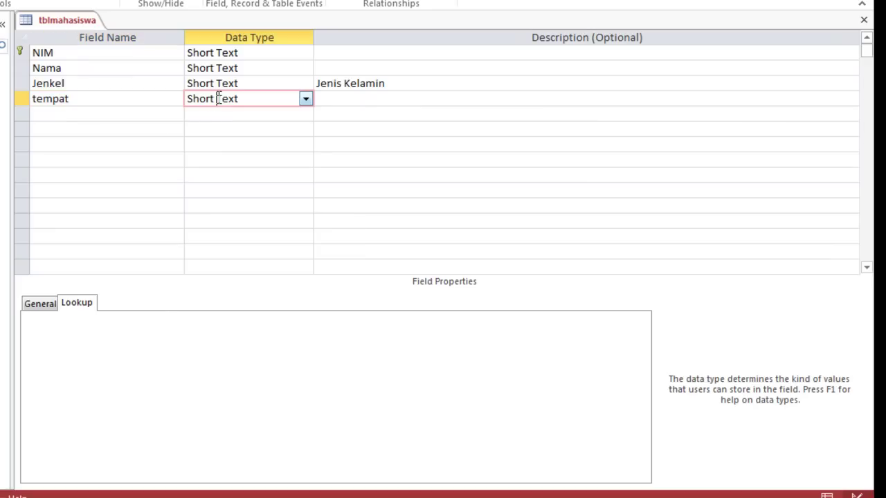
click(36, 304)
double_click(160, 320)
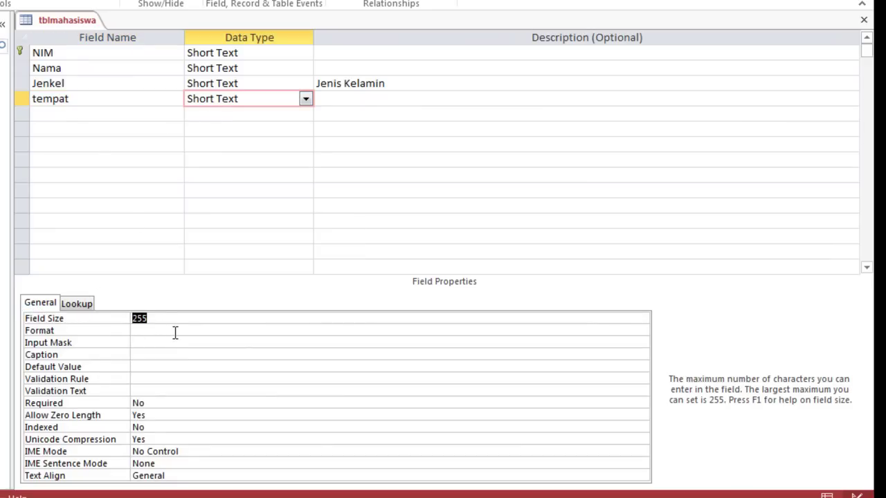
text(20)
click(363, 98)
text(Tema)
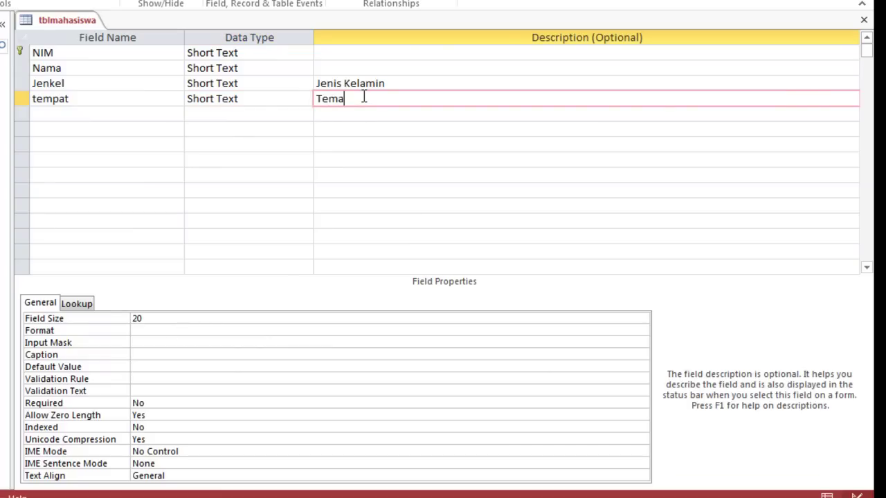
key(BackSpace)
text(pat lahir)
Add the field Tgl as Date/Time with the description 'Tanggal Lahir'
click(85, 110)
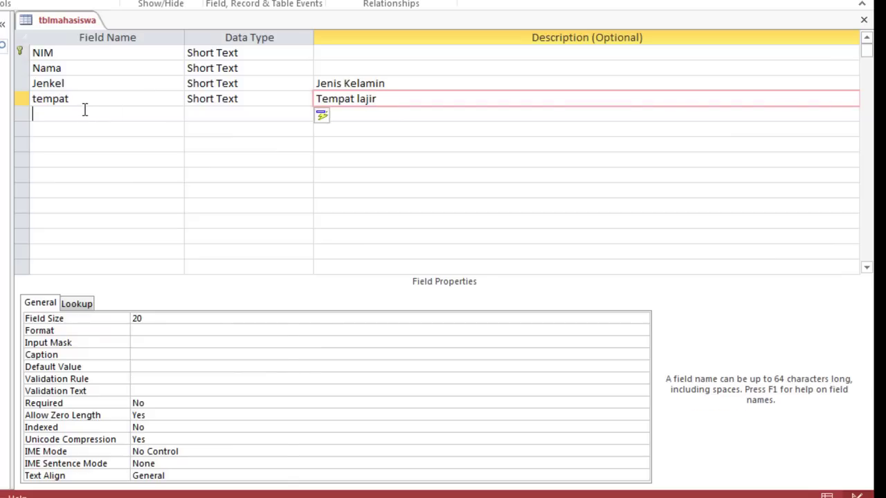
text(T)
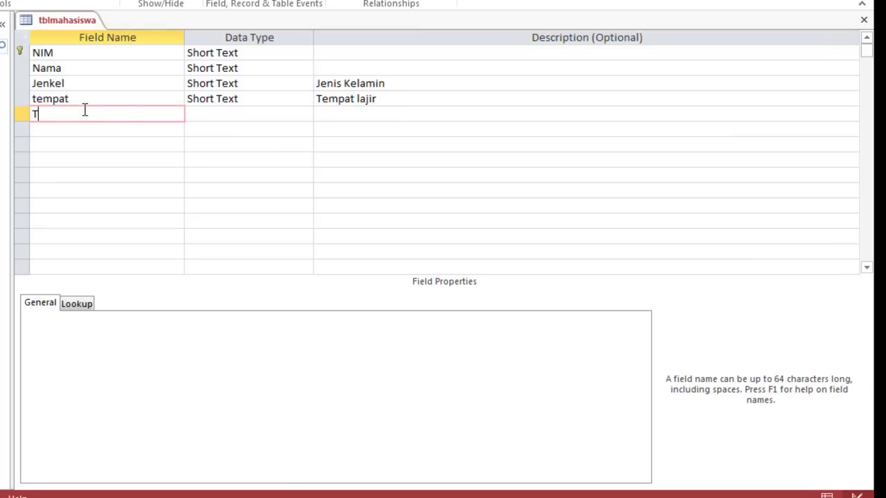
text(gl)
click(251, 114)
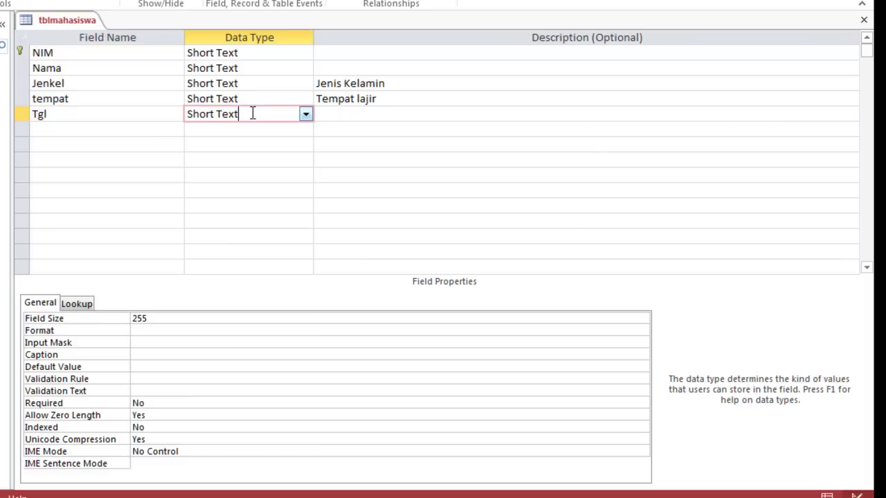
click(305, 115)
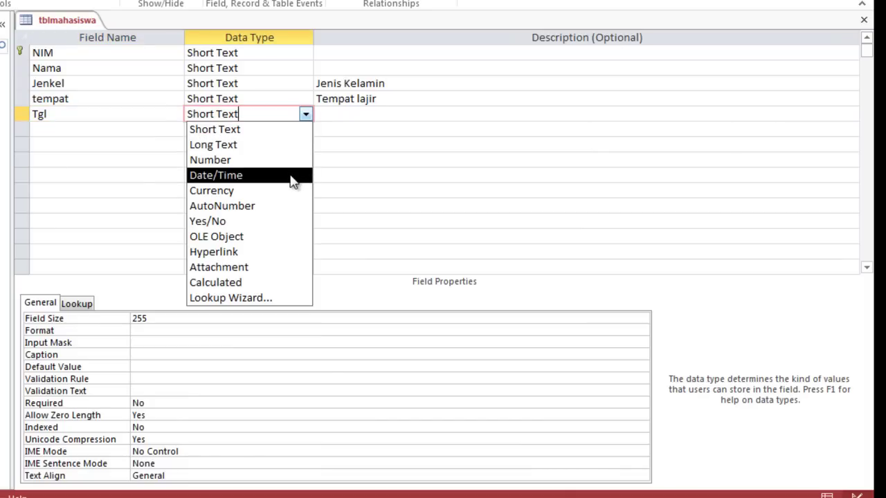
click(292, 178)
click(332, 114)
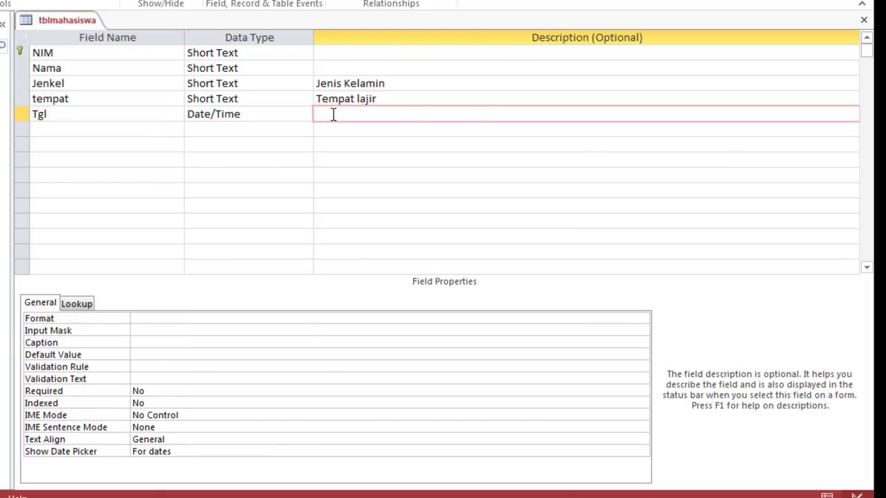
text(Tanggal Lahir)
click(272, 113)
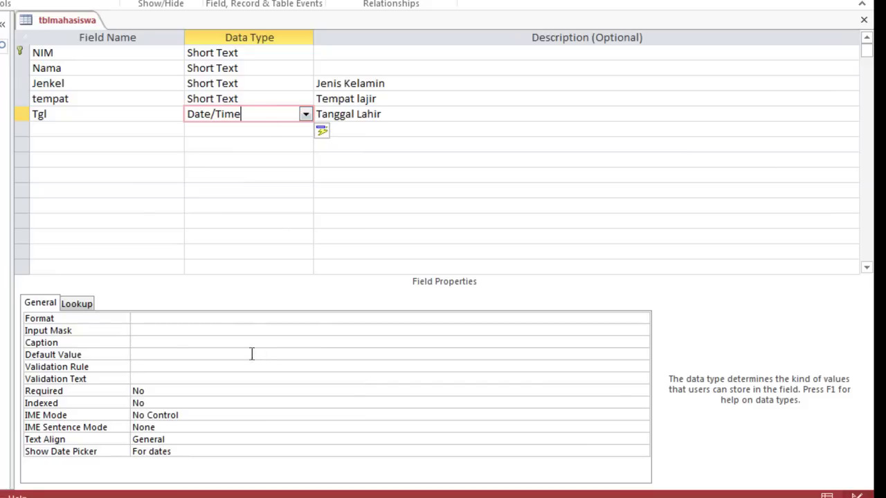
Set the Tgl field's Format property to Medium Date
click(244, 317)
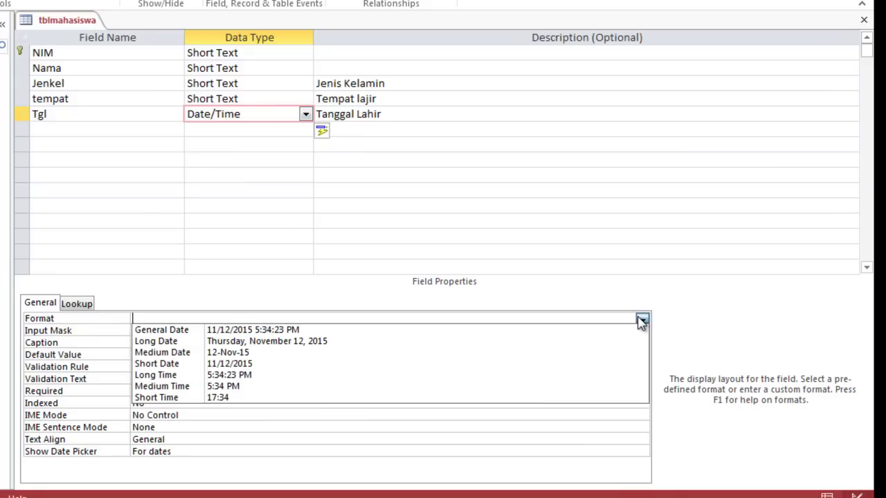
click(642, 319)
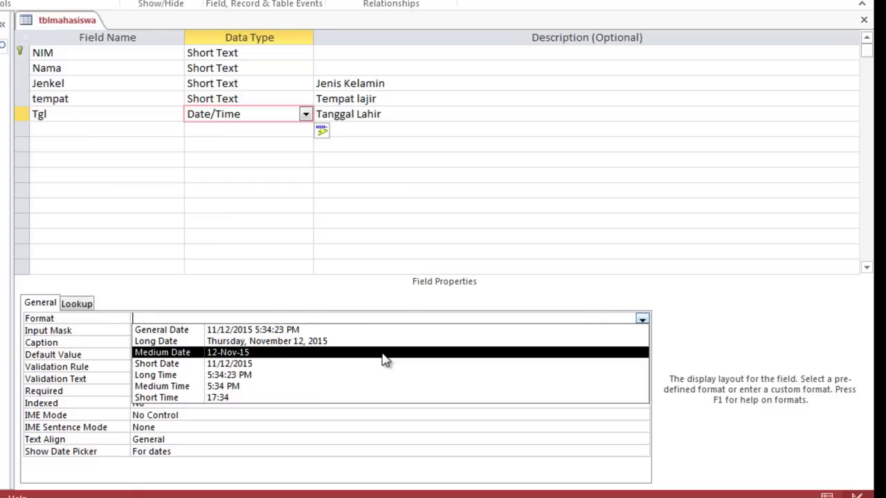
click(383, 353)
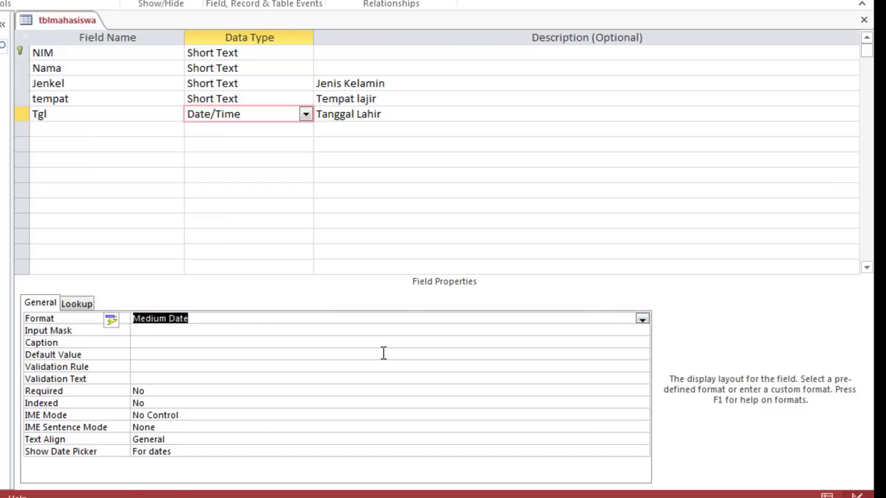
click(214, 332)
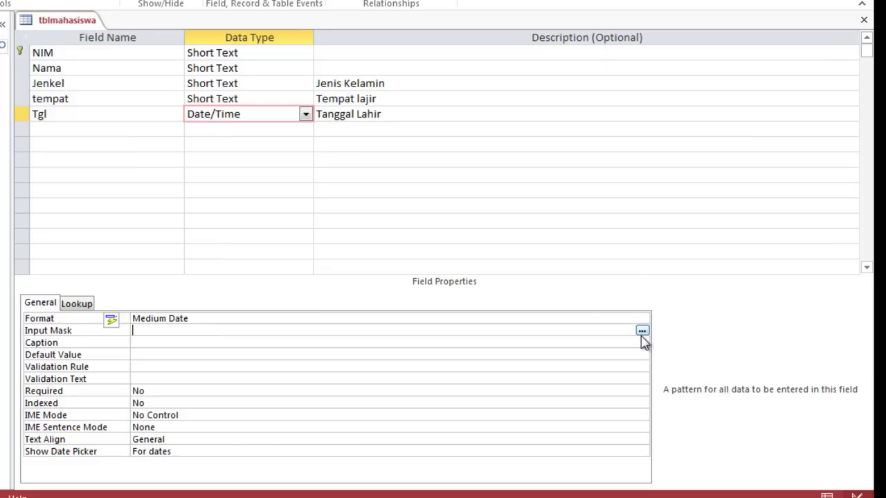
Save the table, open Tgl's Input Mask Wizard, and test Medium Date with '17-Okt', then clear it
click(641, 334)
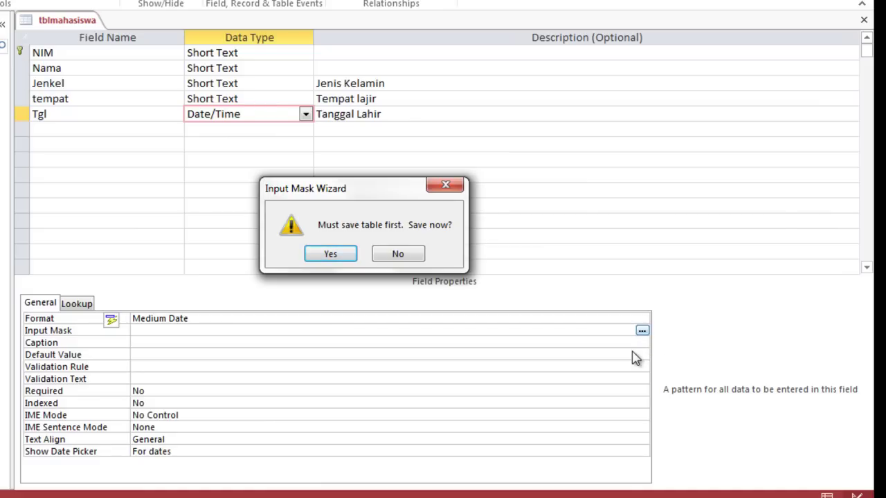
click(331, 255)
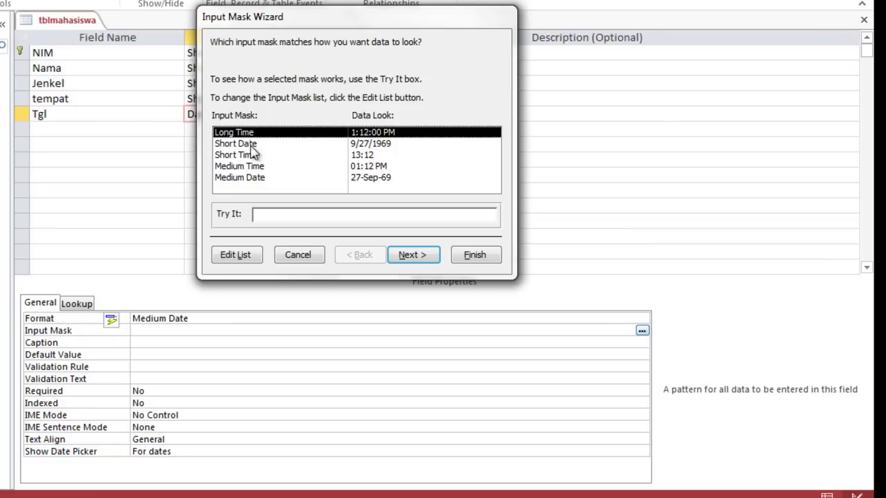
click(263, 180)
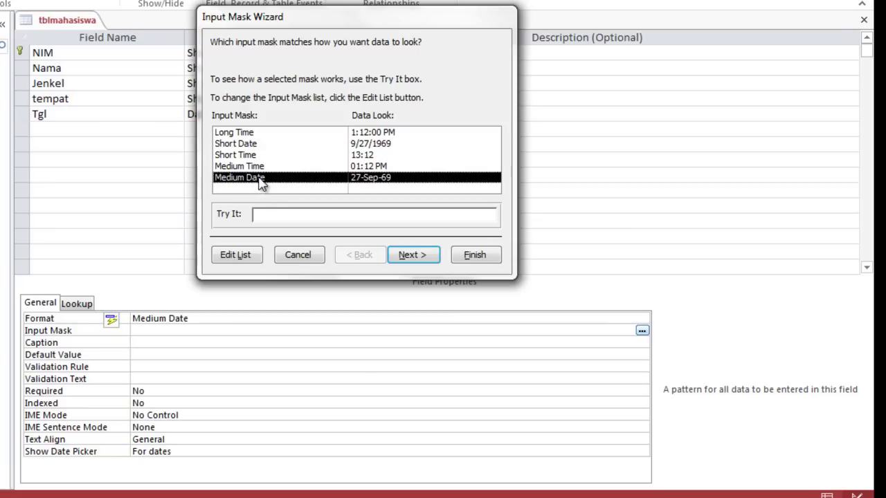
click(261, 214)
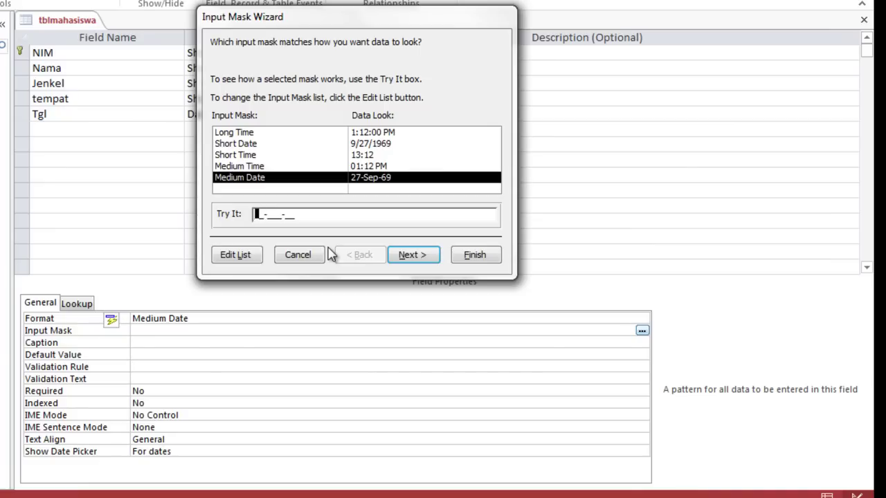
text(17-Okt-)
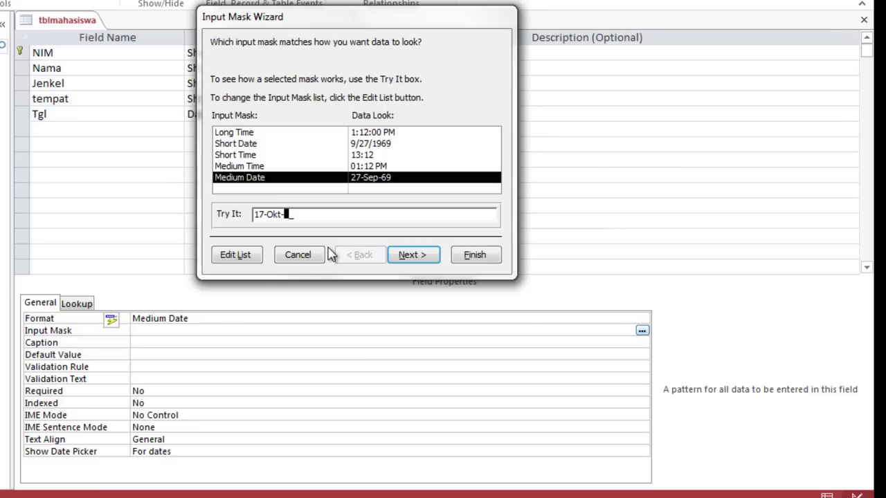
click(263, 147)
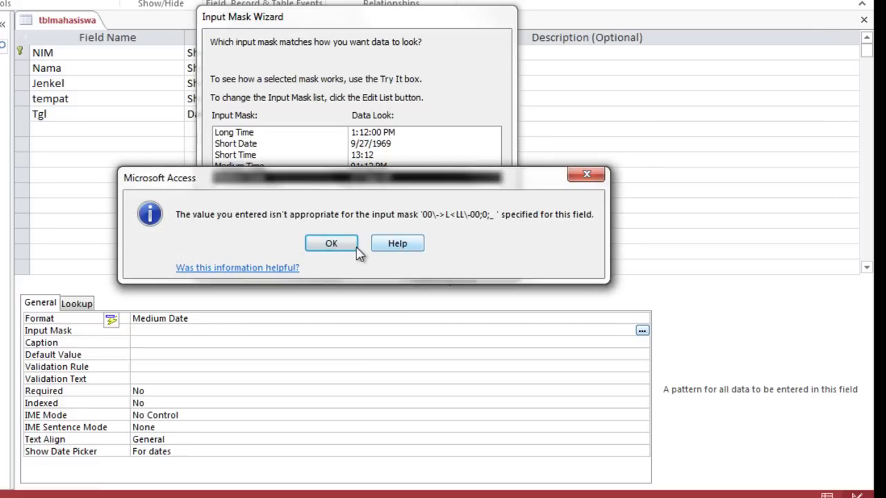
click(332, 243)
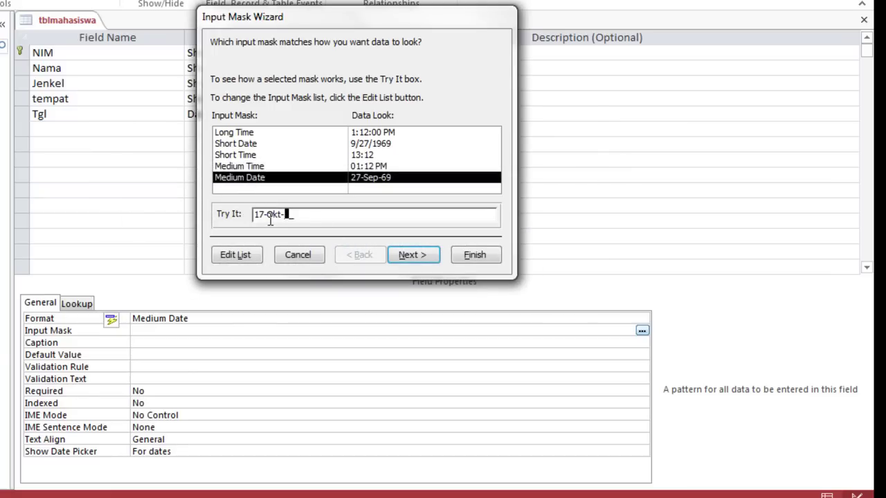
key(BackSpace)
key(BackSpace)
key(BackSpace)
key(BackSpace)
key(BackSpace)
Apply the Short Date mask 99/99/0000 to Tgl after testing it with 10/17/1979
click(248, 143)
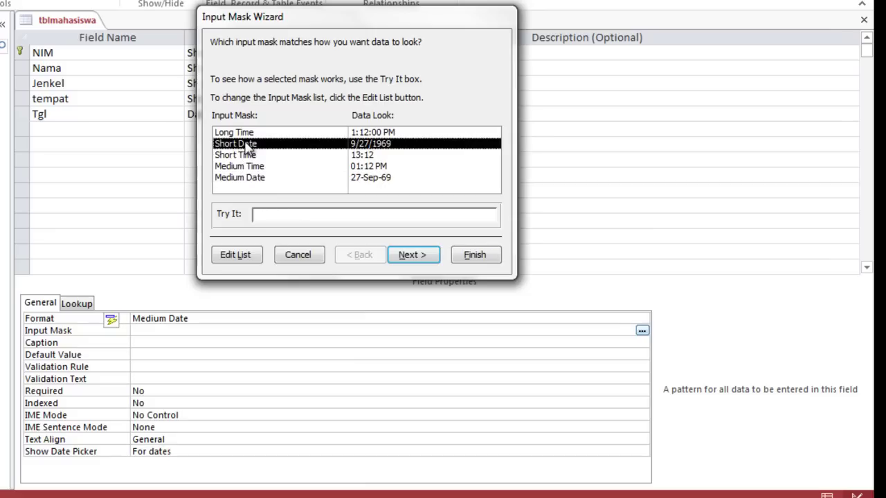
click(257, 214)
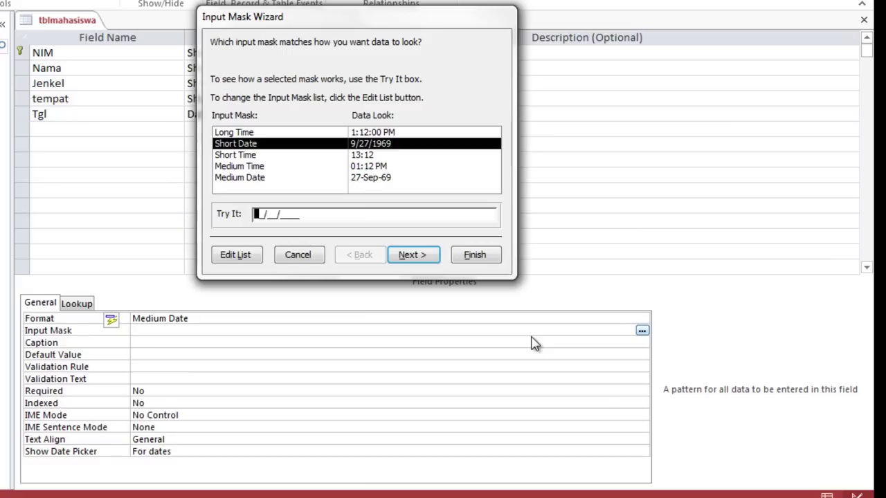
text(10/17/1979)
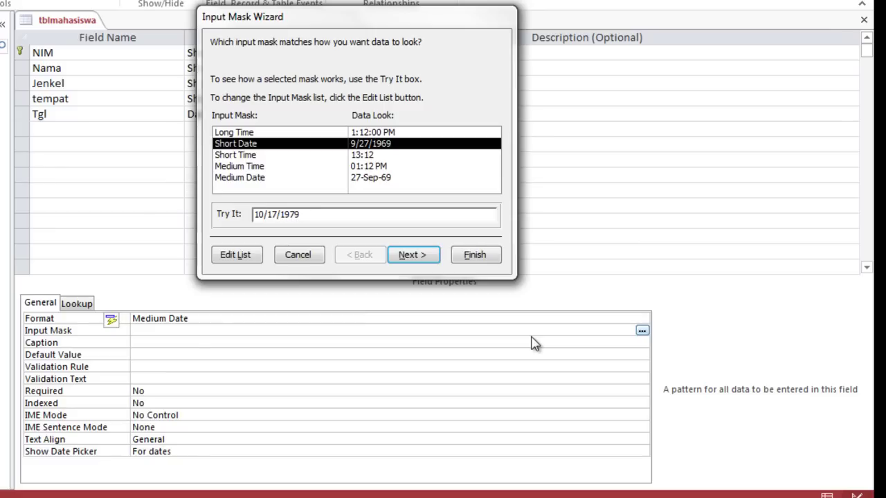
click(405, 259)
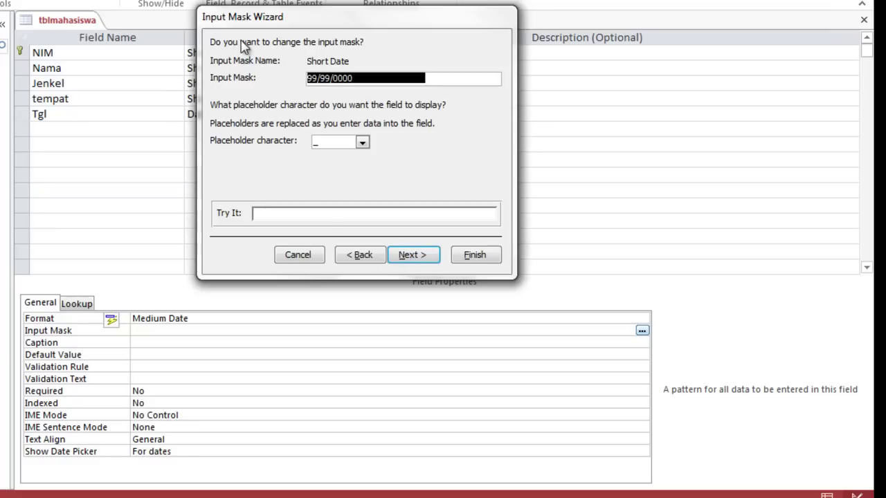
click(409, 260)
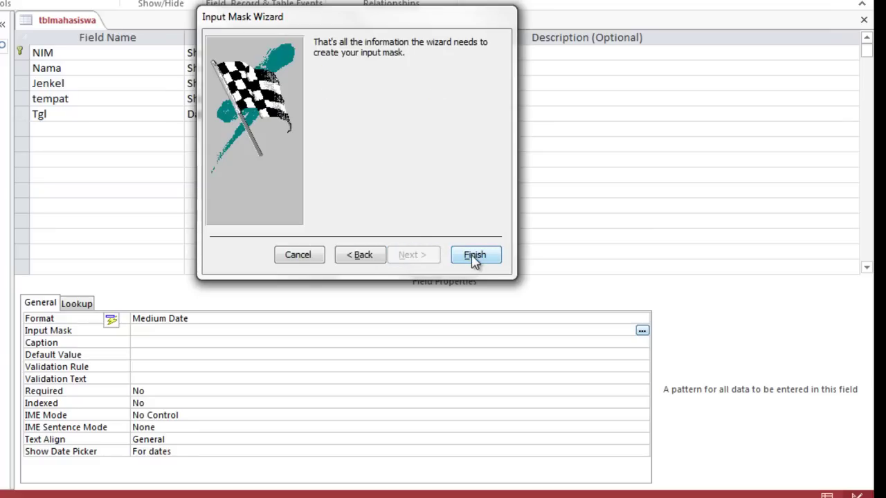
click(475, 256)
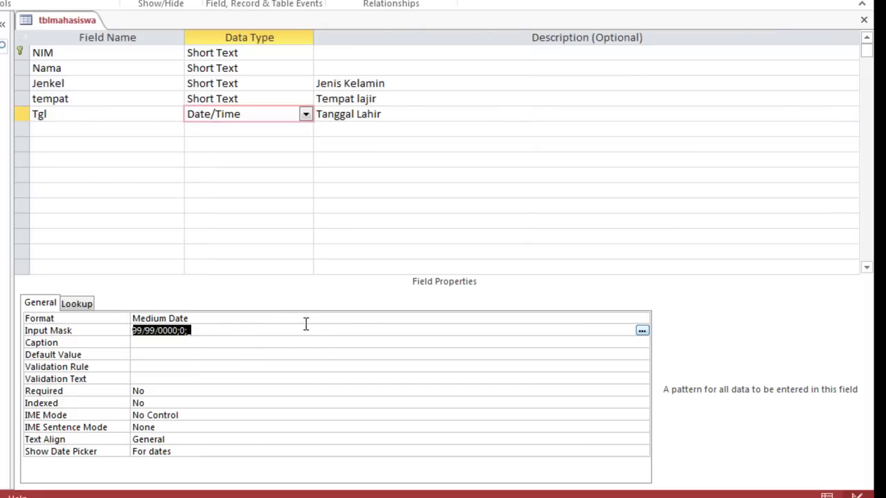
click(104, 125)
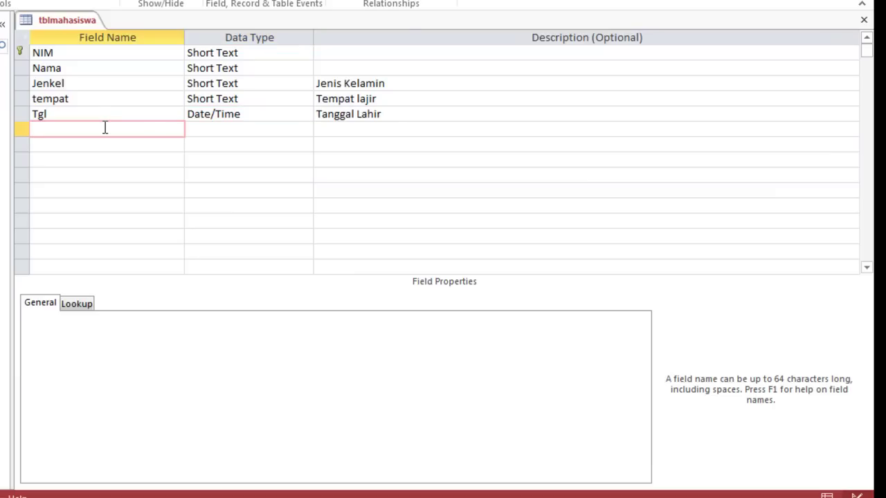
Add the Short Text field Jurusan with Field Size 20 and show its Display Control choices
text(Jurusan)
click(235, 129)
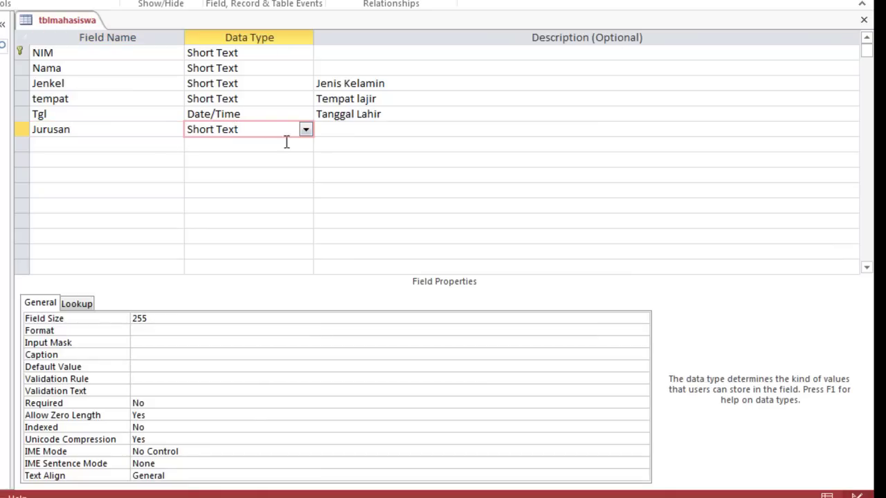
double_click(171, 317)
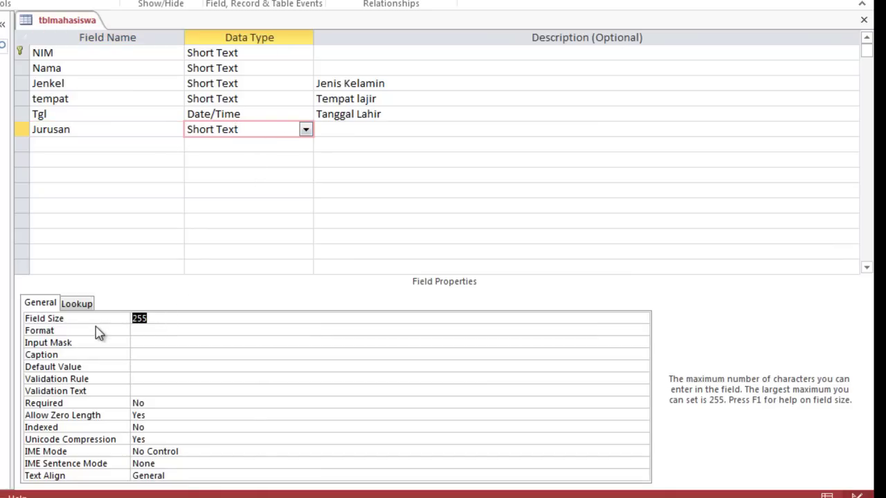
text(20)
click(77, 304)
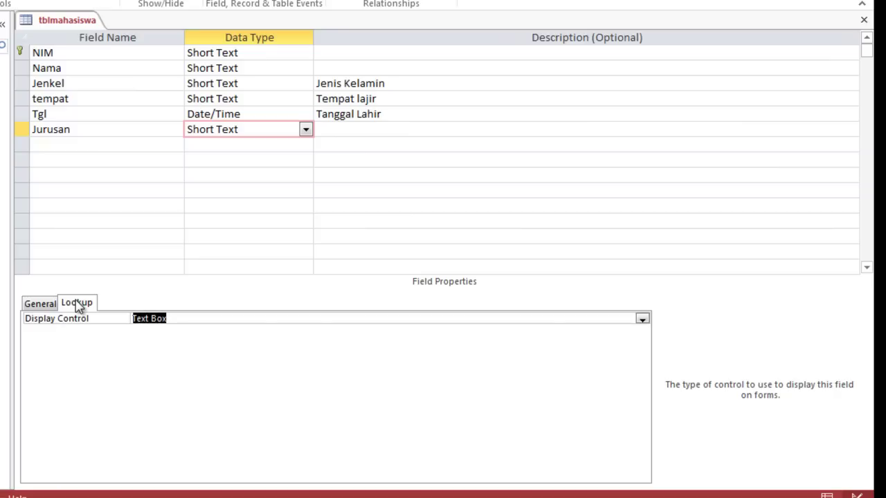
click(642, 319)
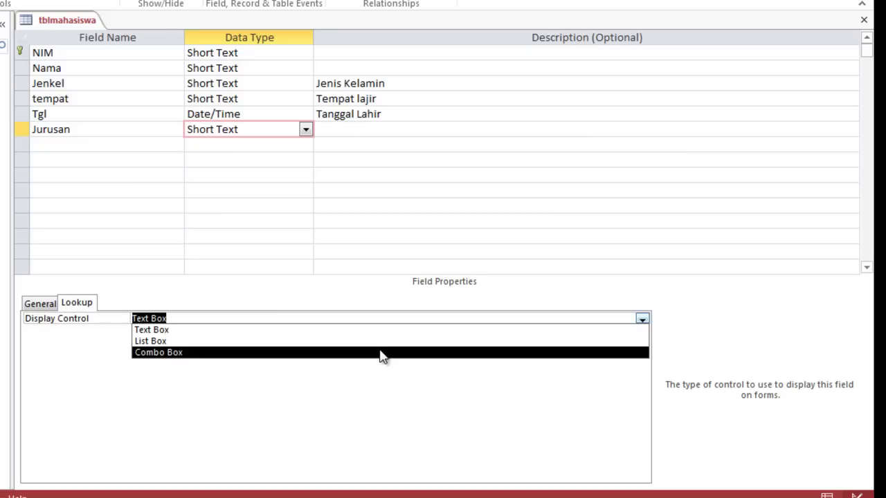
Make Jurusan a Combo Box with Value List: Sistem Informasi, Teknik Komputer, Teknik Informatika, Multimedia
click(380, 353)
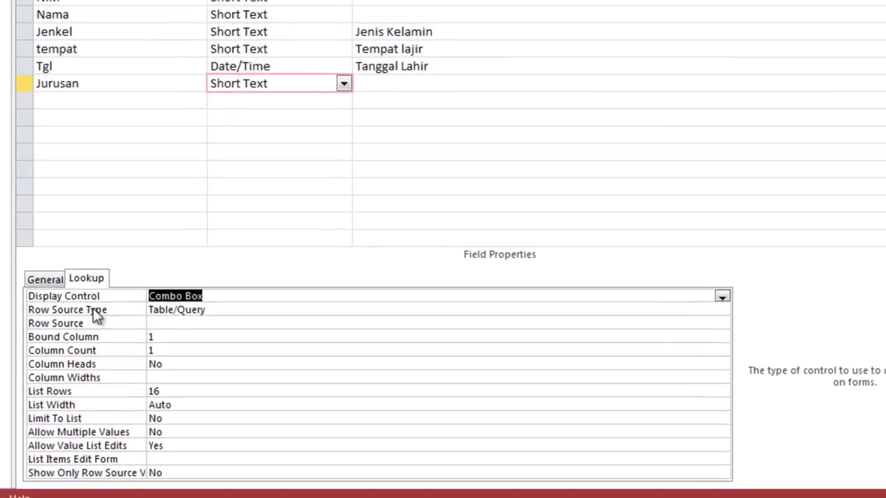
click(186, 309)
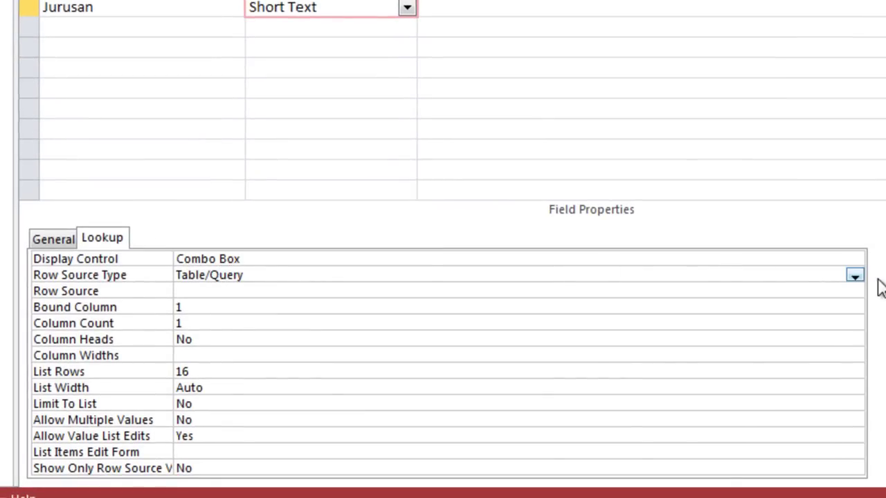
click(855, 276)
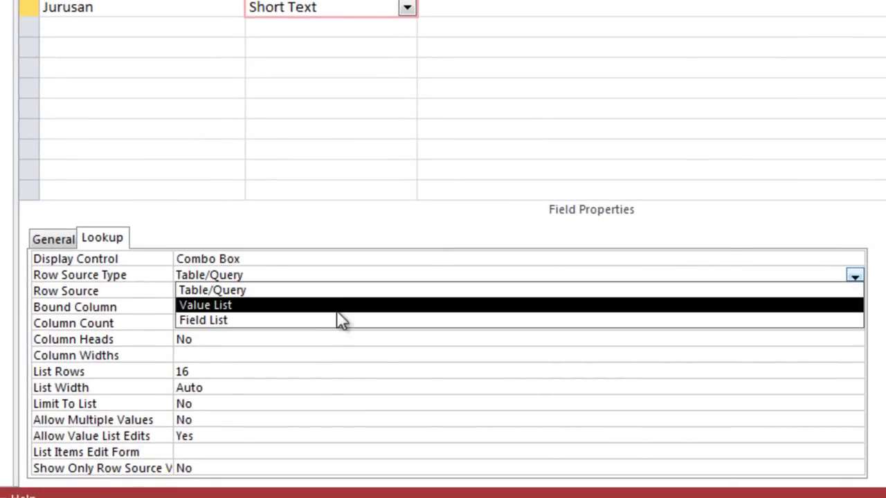
click(337, 308)
click(235, 297)
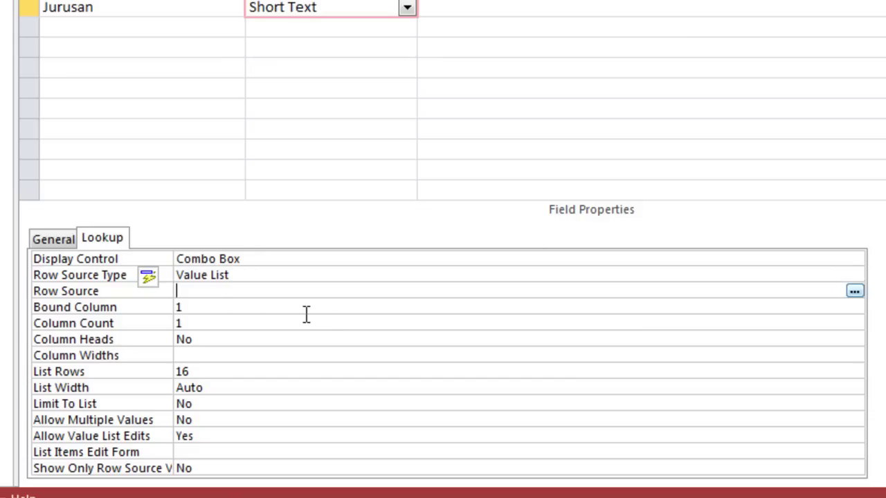
text(S)
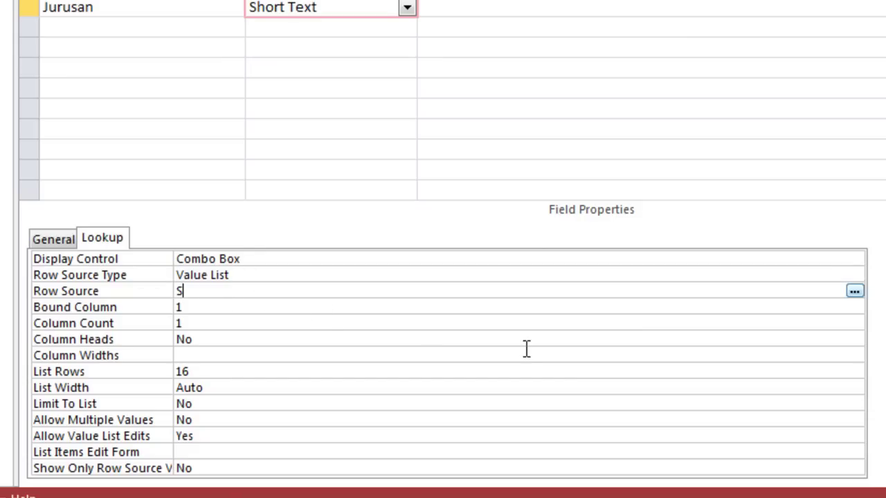
text(istem Informasi,)
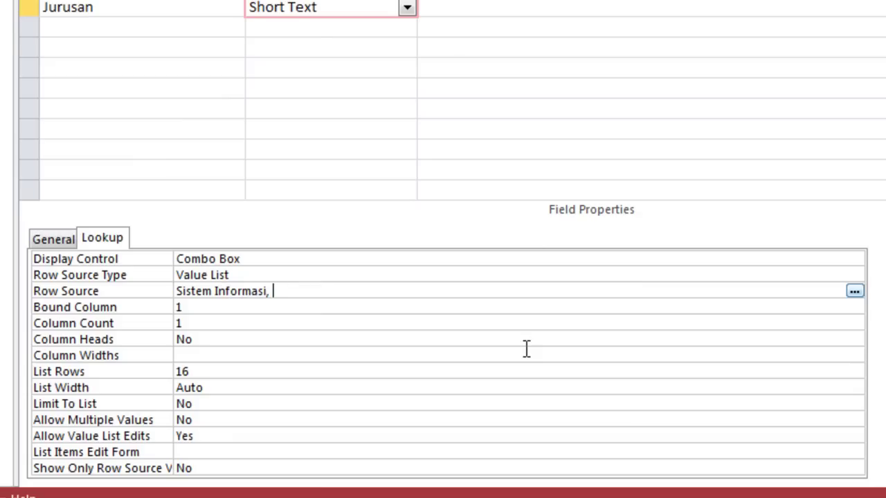
text( Teknik Komputer, )
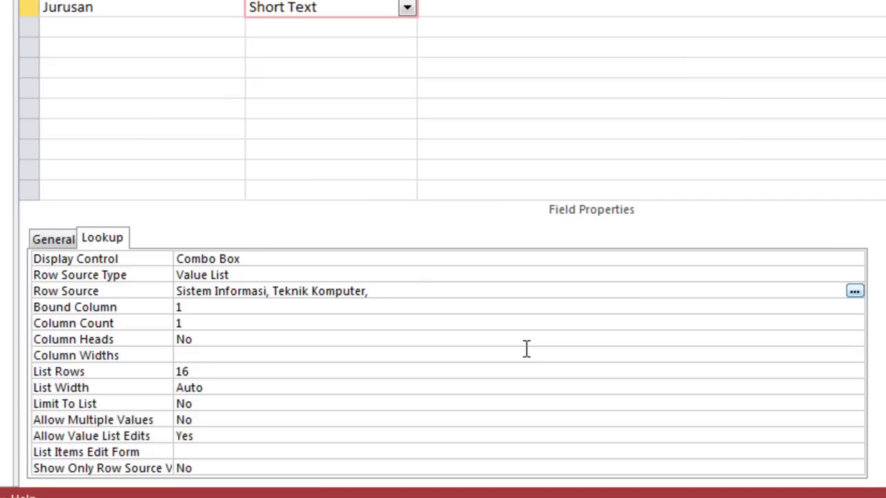
text(Teknik Infor)
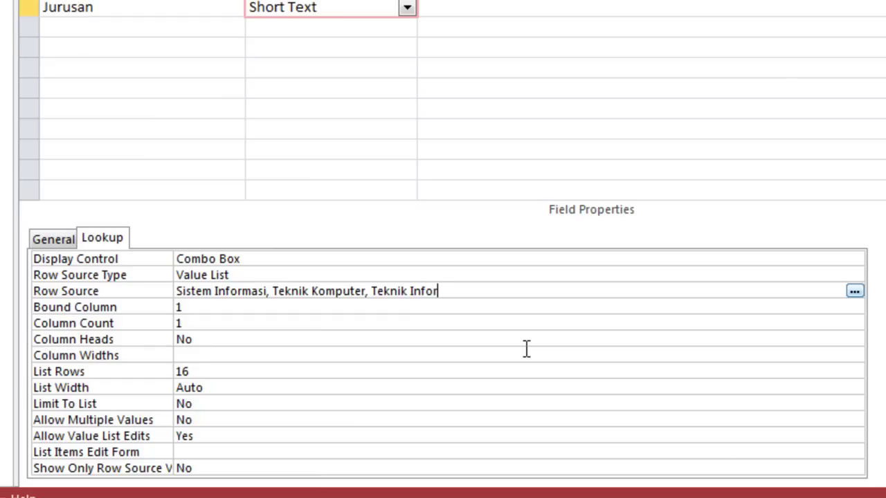
text(matika, Multime)
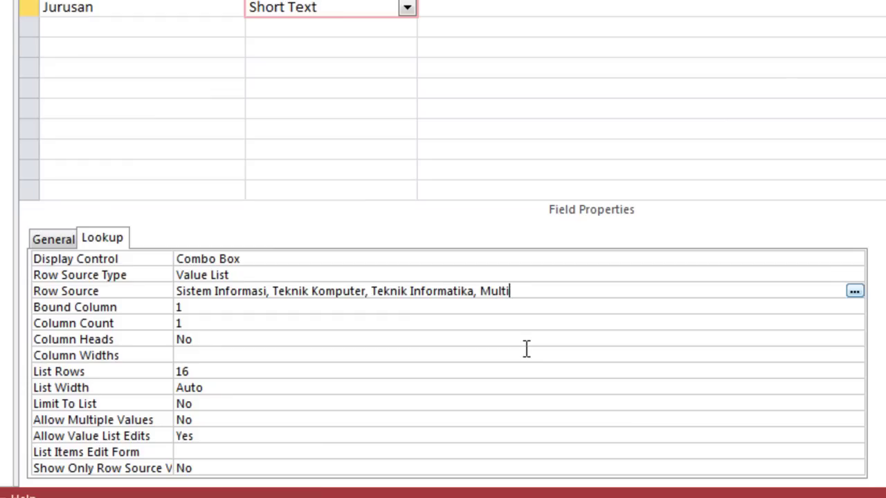
text(dia)
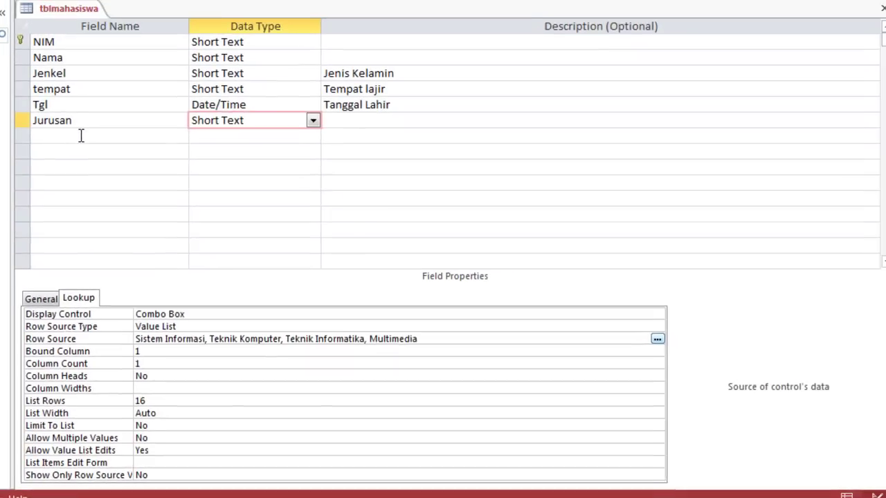
Add the Short Text field Alamat with Field Size 50 below Jurusan
click(81, 136)
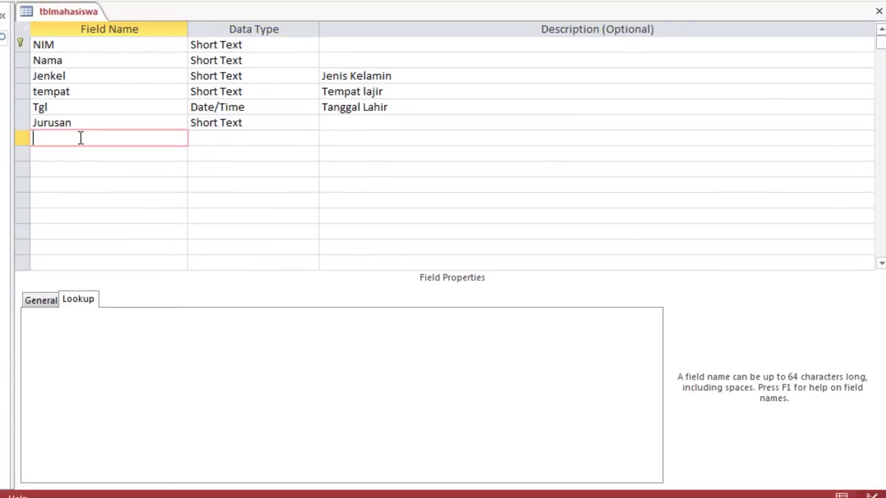
text(Alamat)
click(229, 128)
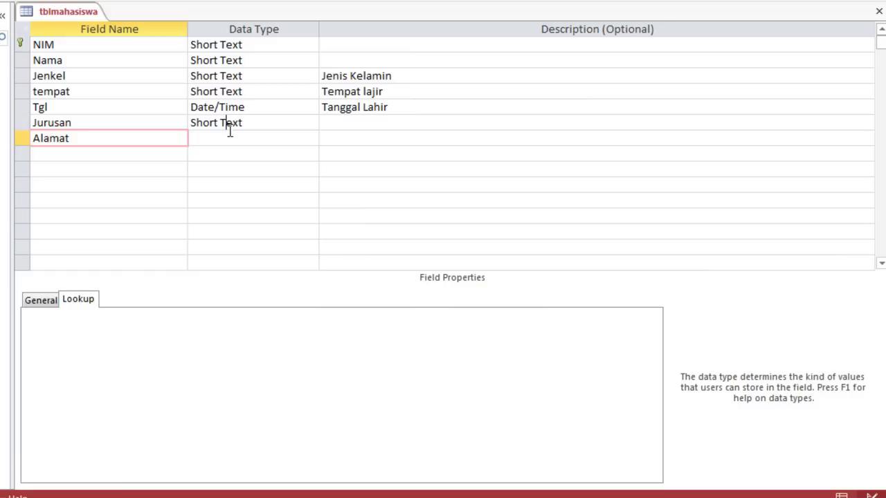
click(229, 139)
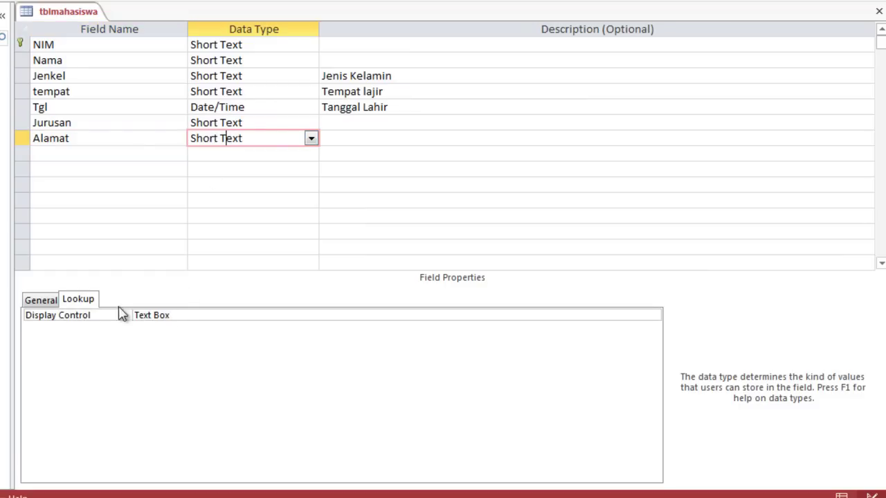
click(35, 304)
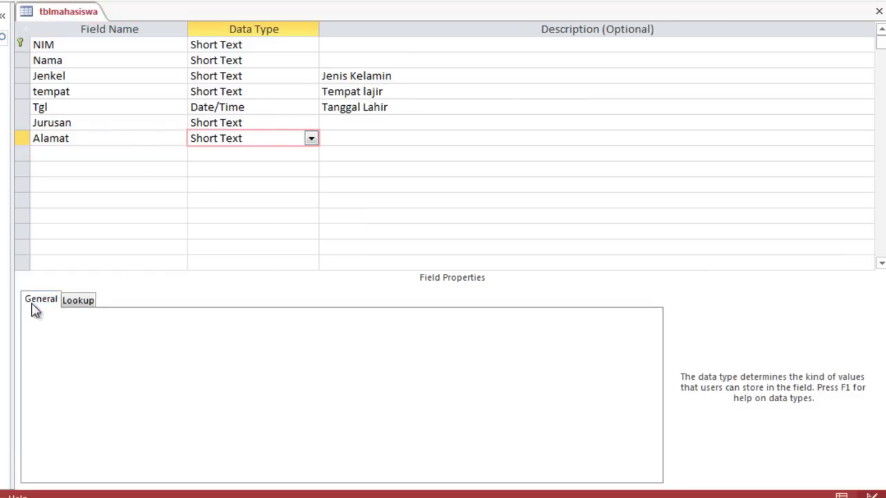
click(87, 316)
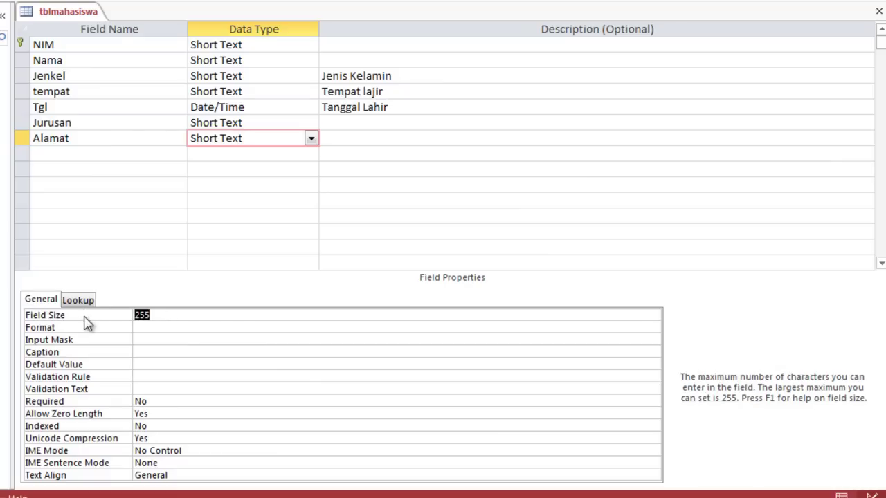
text(50)
click(371, 123)
click(260, 139)
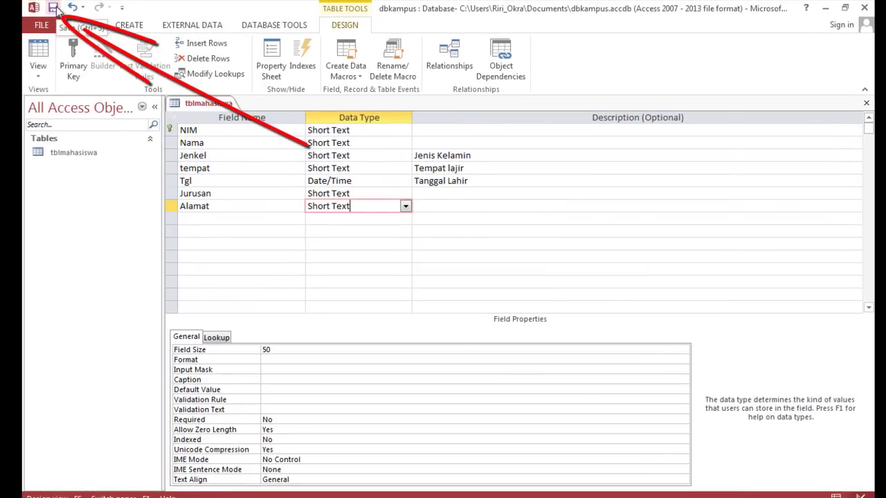
Save the table design and open tblmahasiswa in Datasheet view
click(54, 8)
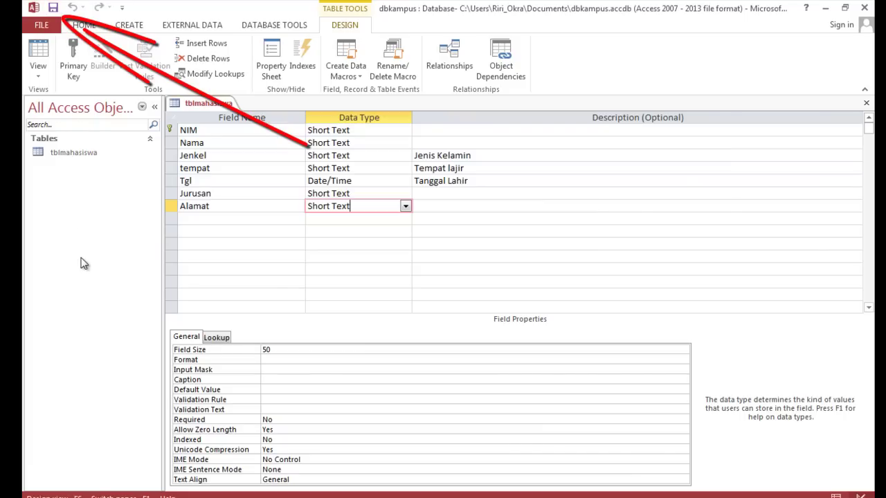
click(76, 154)
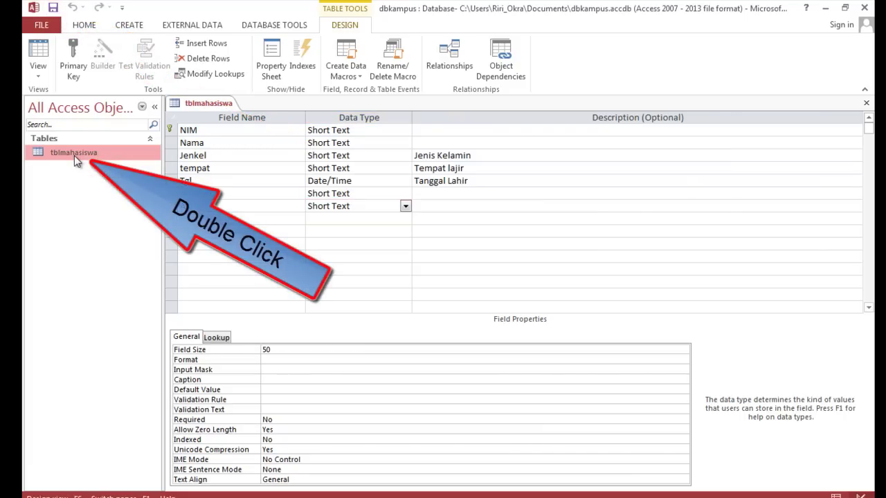
double_click(74, 155)
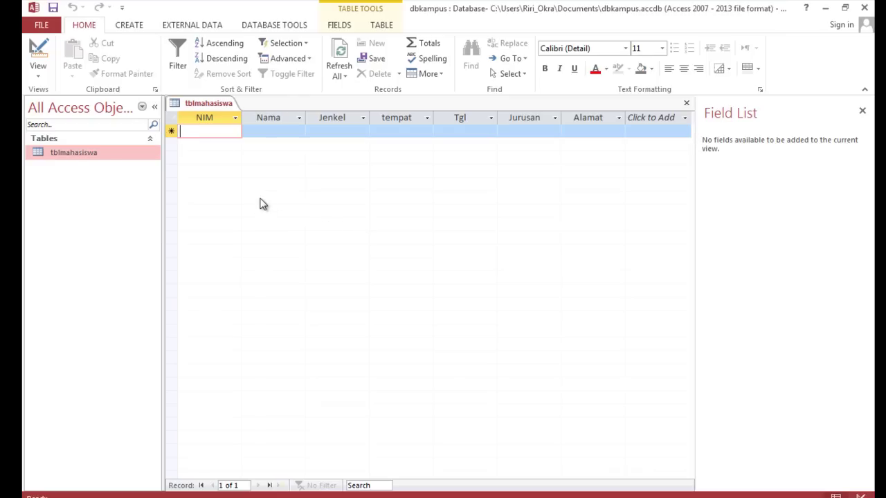
Start the first record with the student's NIM and name, gender Laki-laki, birthplace Bukittinggi
text(2150)
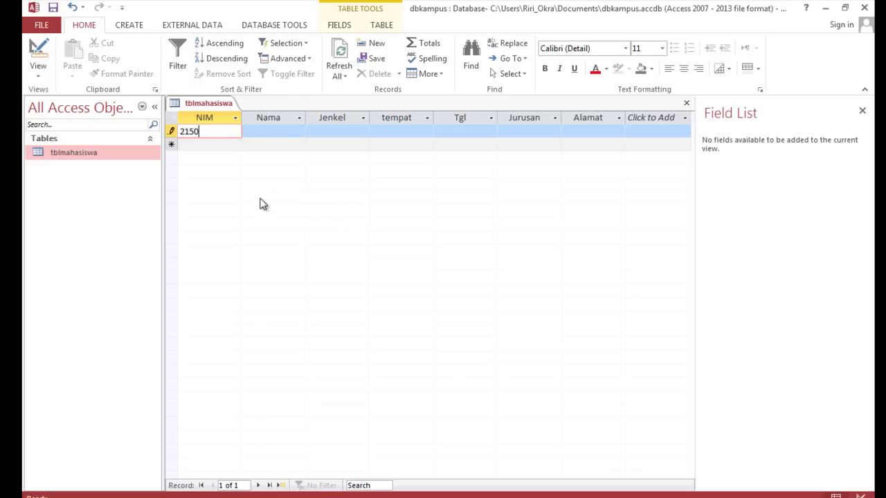
text(-001)
click(262, 133)
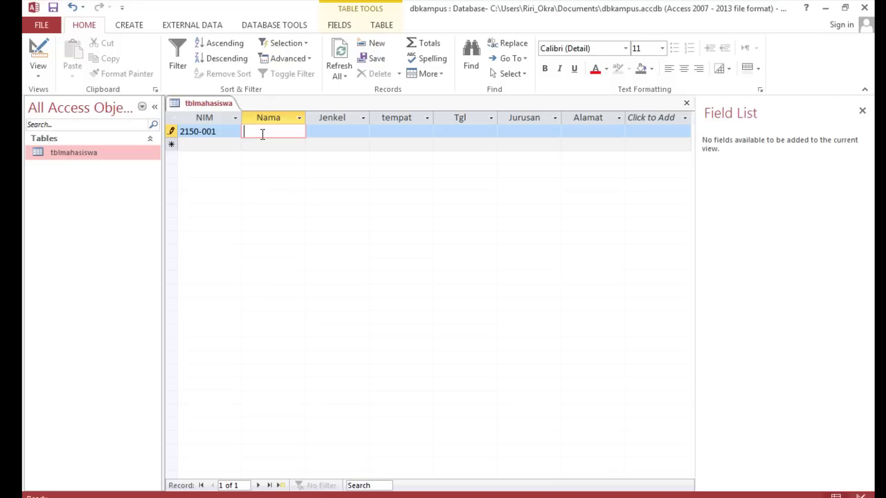
click(353, 131)
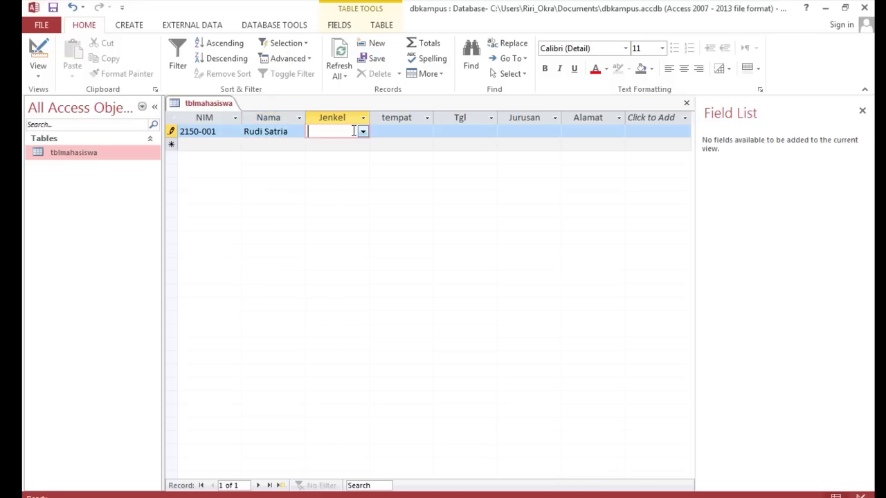
click(363, 131)
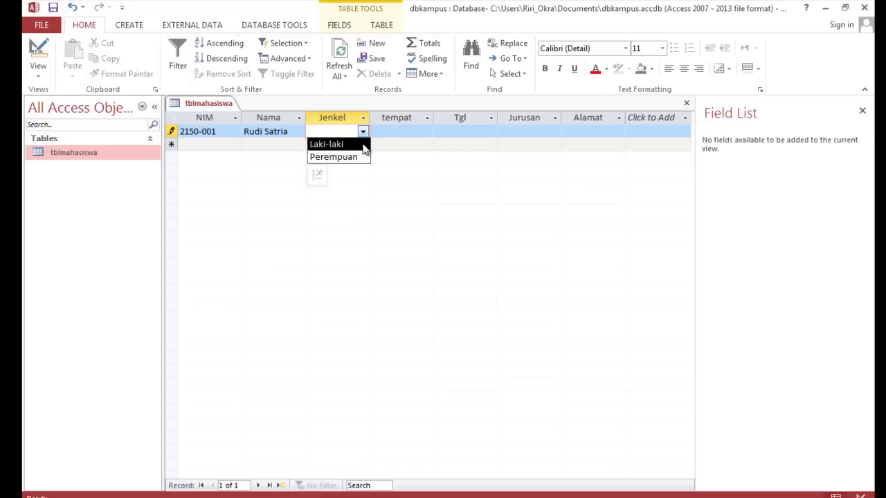
click(365, 145)
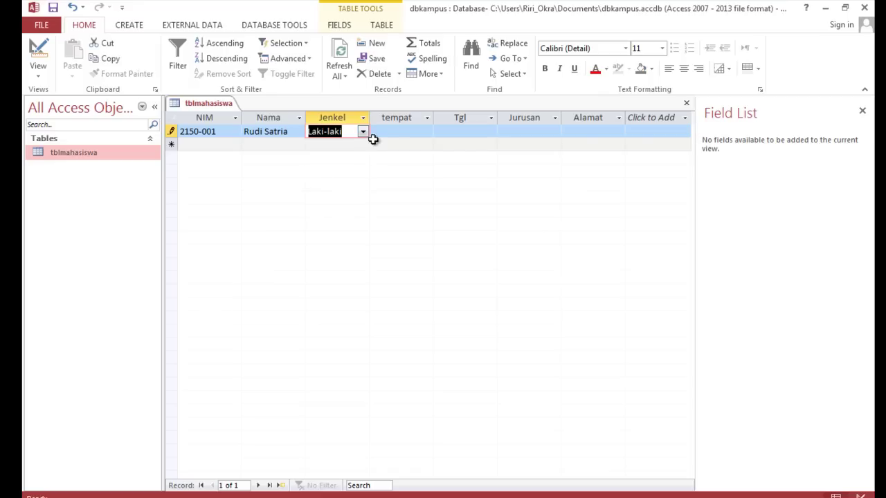
click(389, 133)
text(Bu)
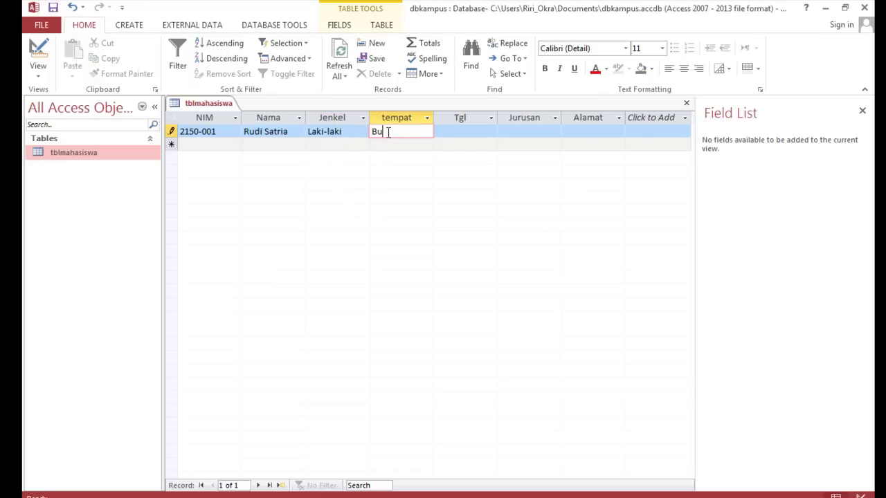
text(kittinggi)
click(442, 133)
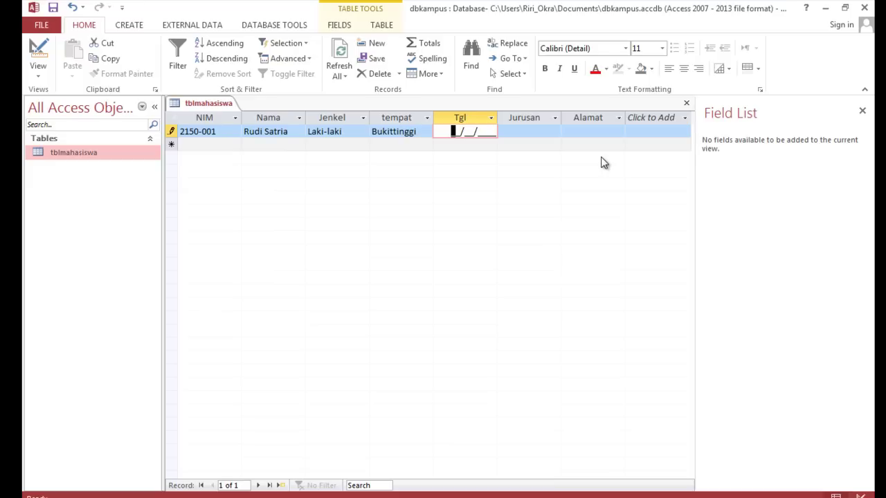
text(10/15/1998)
click(524, 131)
click(555, 133)
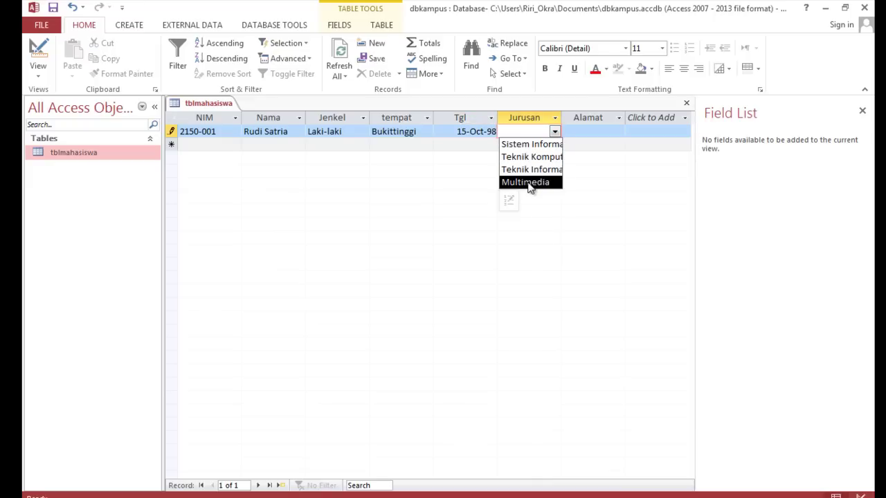
click(536, 145)
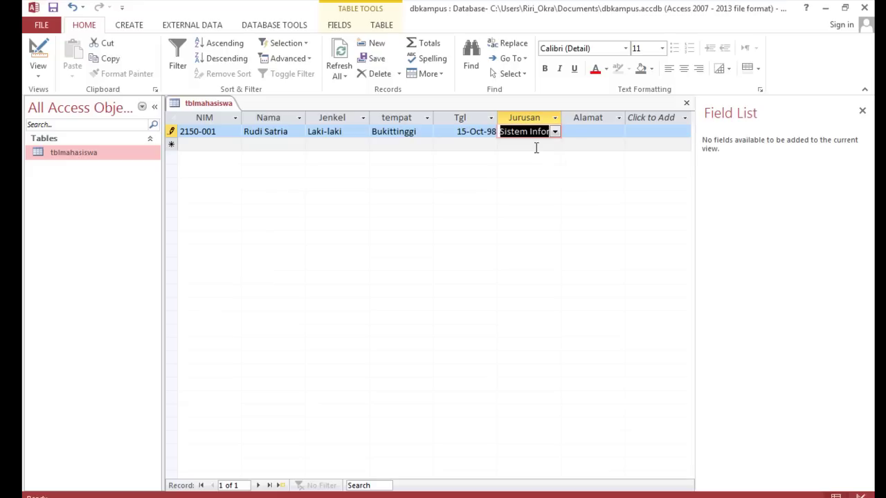
click(593, 130)
text(Jl.)
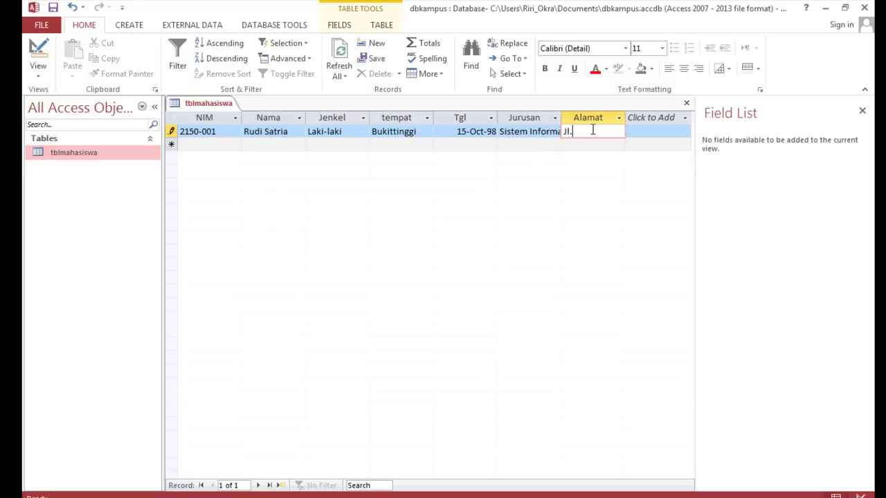
text( Sudirman)
key(Tab)
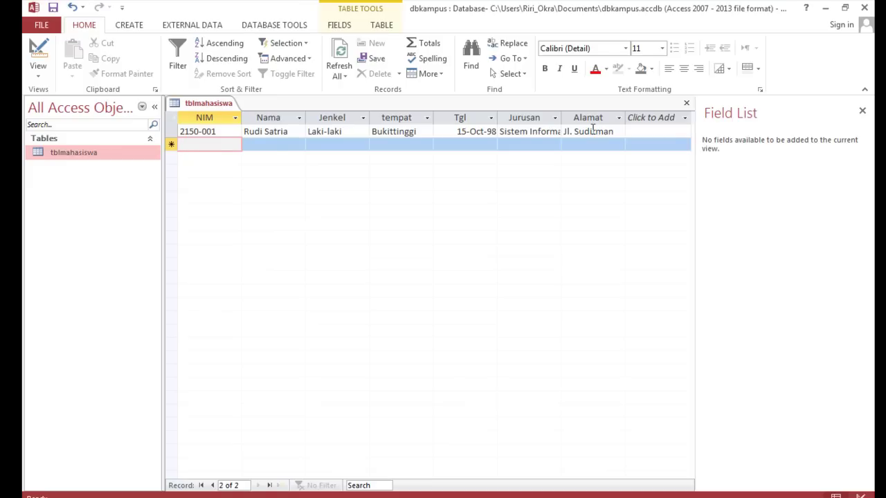
Start the second record with the student's NIM and name, gender Perempuan, birthplace Padang
text(2150)
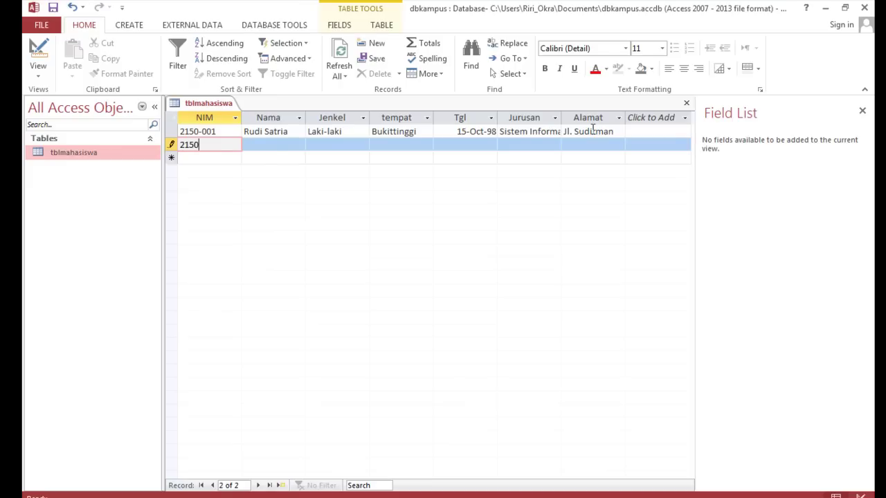
text(-002)
key(Tab)
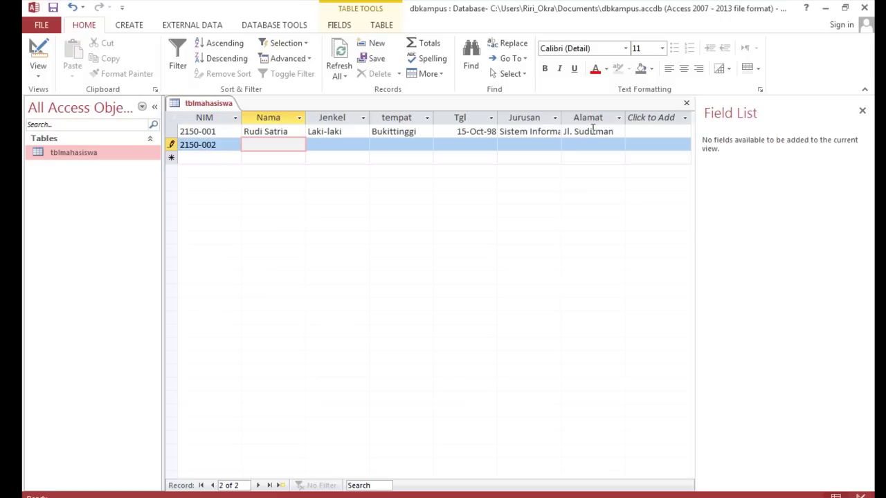
click(352, 145)
click(363, 146)
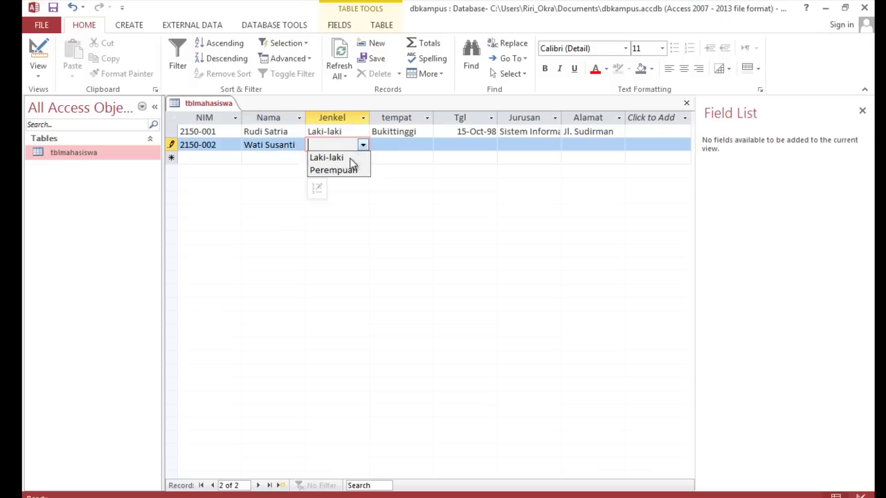
click(344, 172)
click(401, 145)
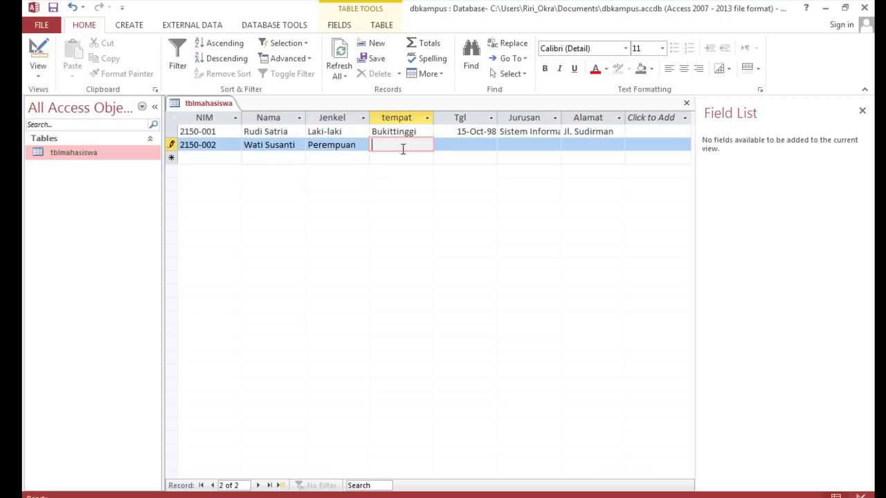
text(Padang)
click(471, 145)
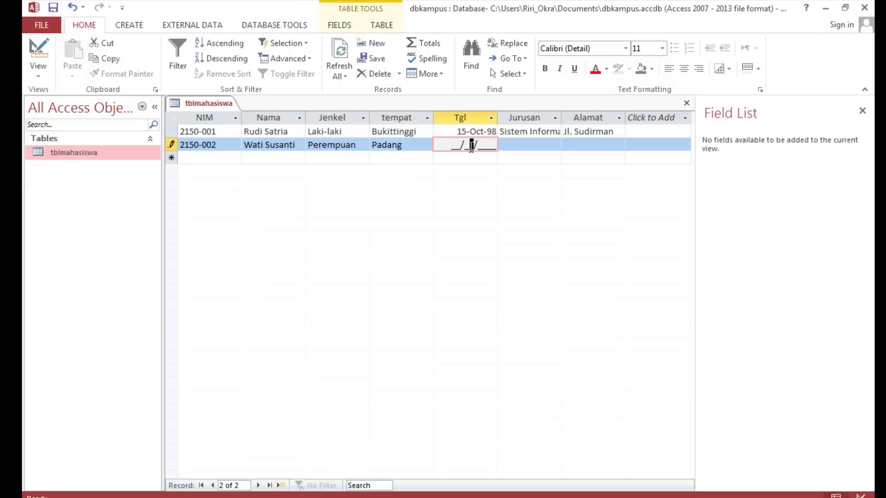
click(451, 145)
text(05/21/1997)
key(Tab)
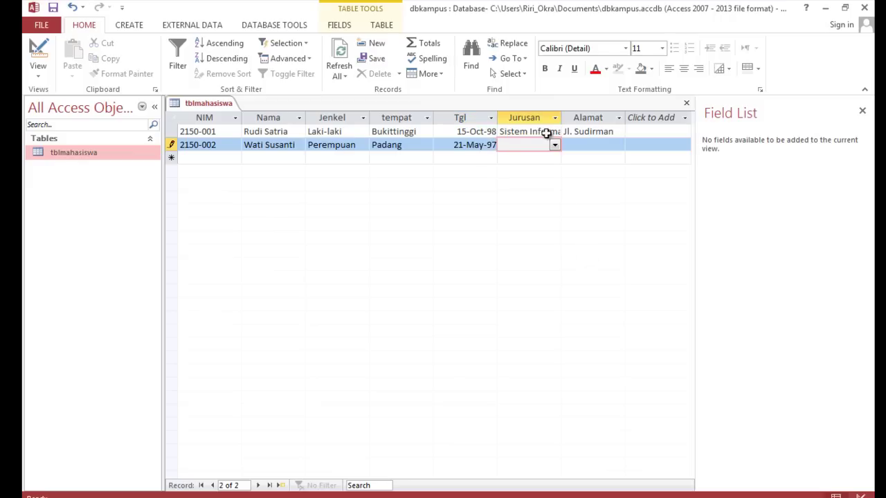
click(555, 145)
click(548, 171)
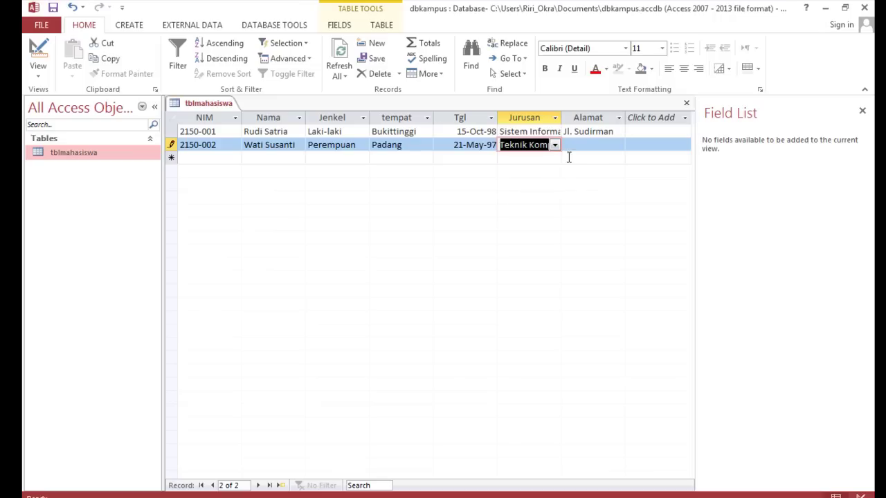
click(577, 145)
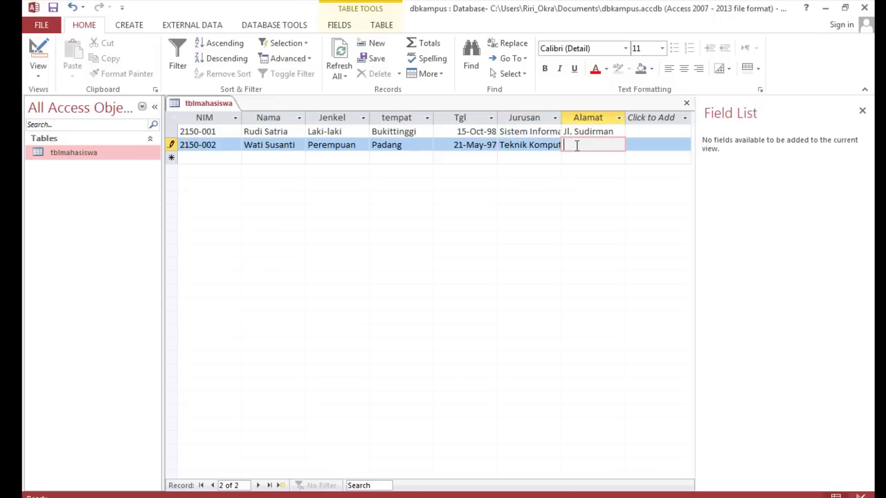
text(Bukittinggi)
click(645, 132)
click(640, 143)
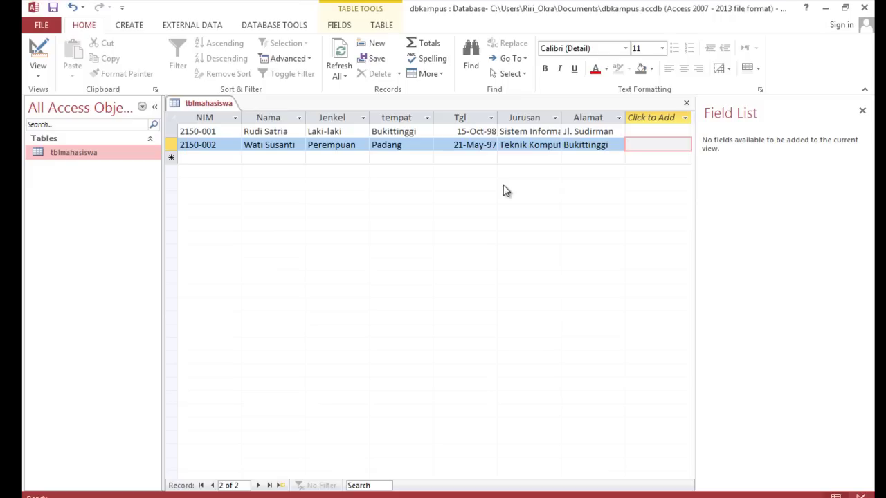
Bring up the CREATE ribbon commands for new database objects
key(alt+x)
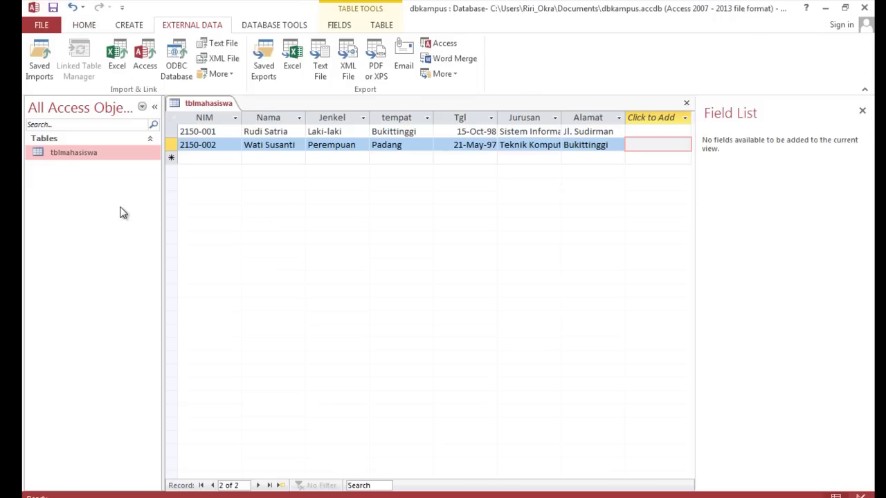
key(alt+h)
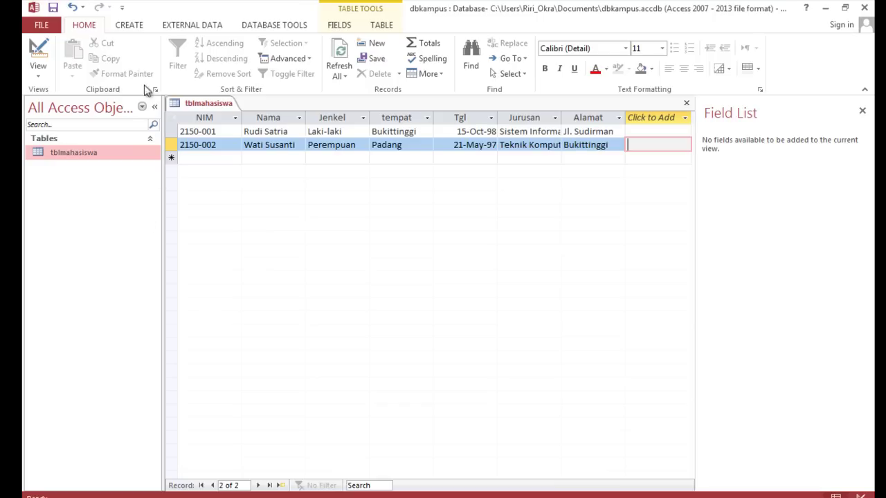
click(128, 26)
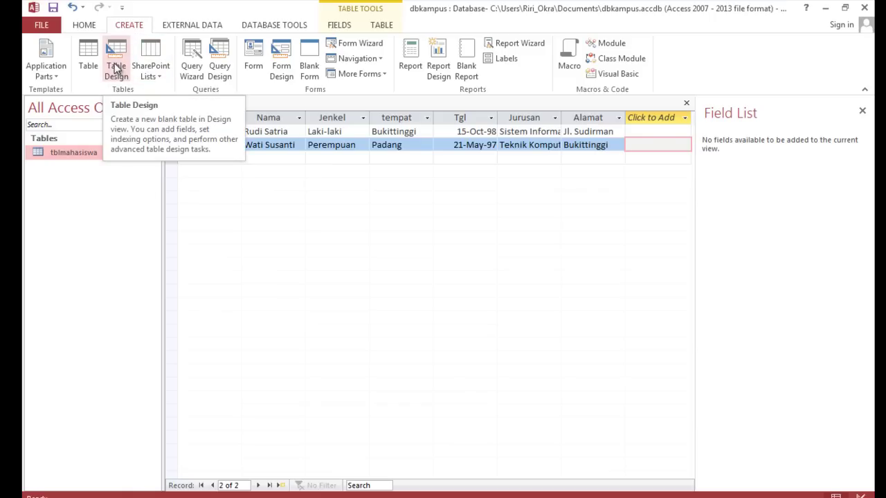
Create a new table whose primary key Kode is Short Text with Field Size 10
click(116, 67)
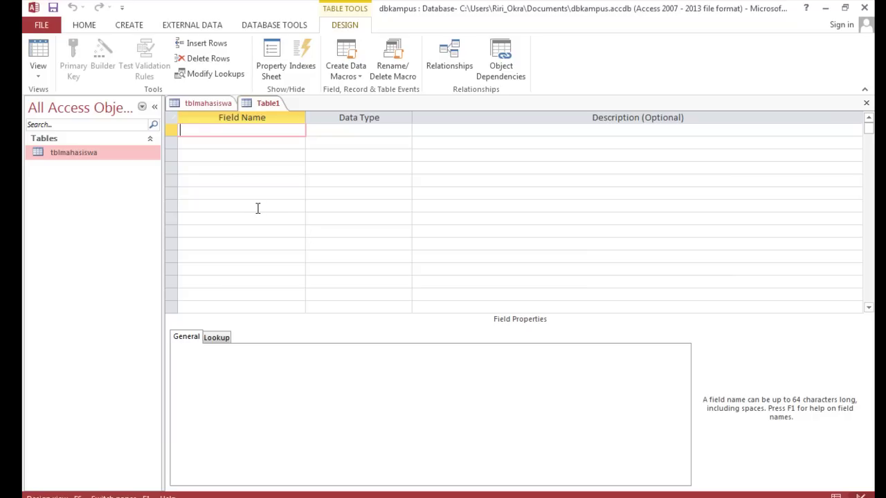
text(Kode)
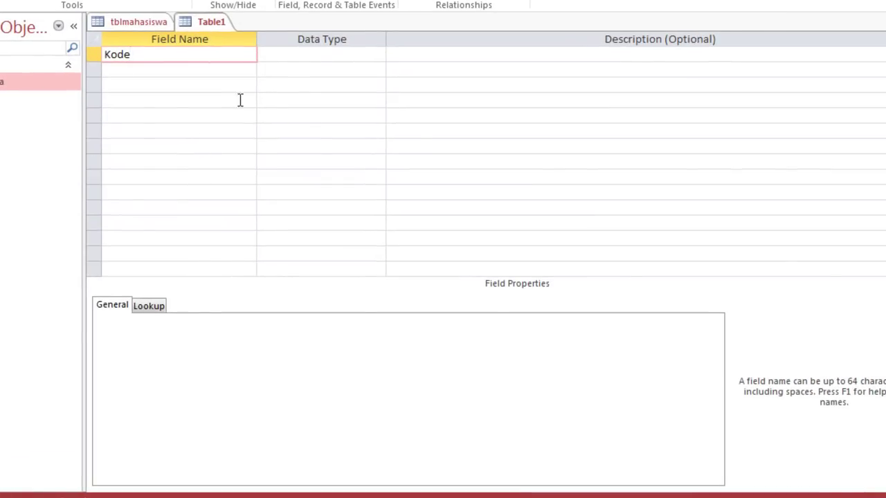
click(320, 55)
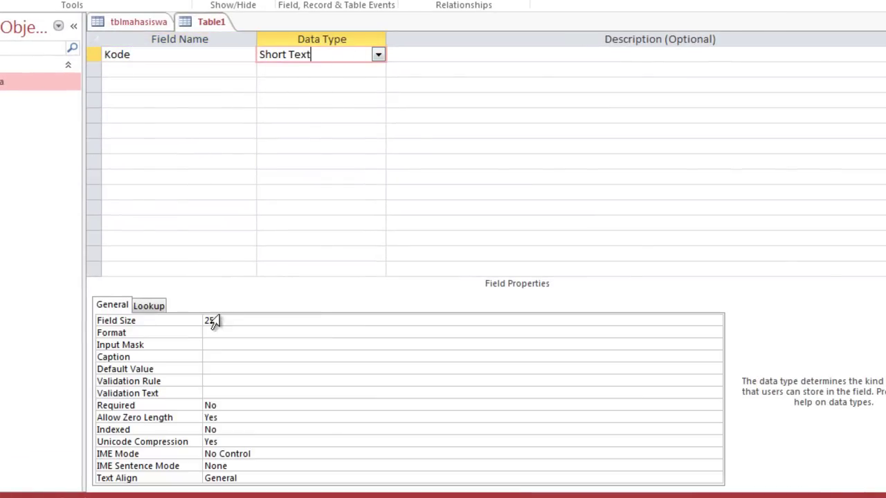
click(188, 321)
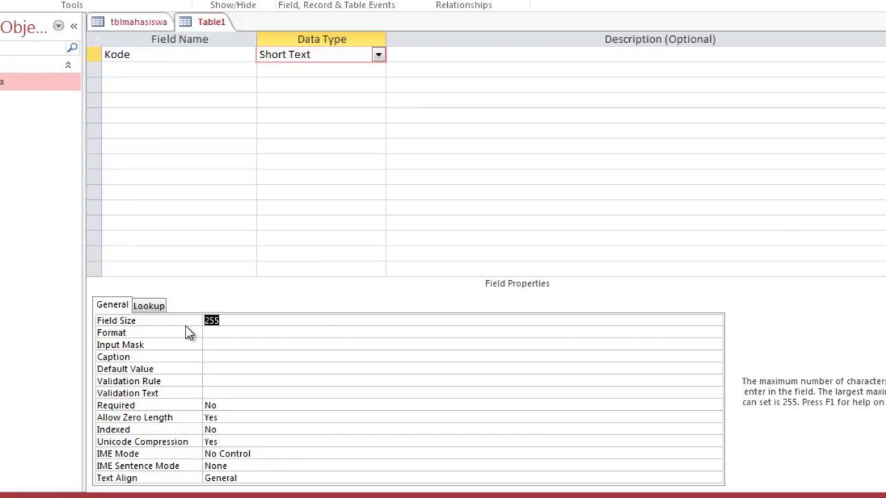
text(10)
click(166, 56)
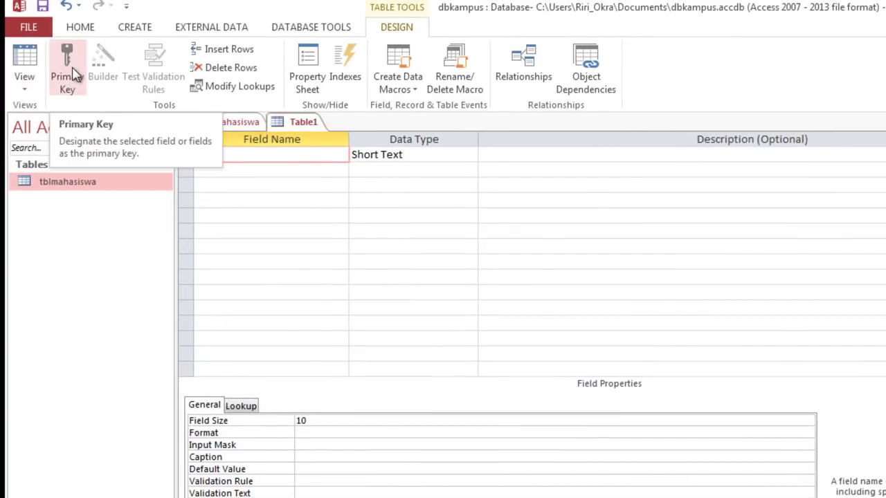
click(70, 74)
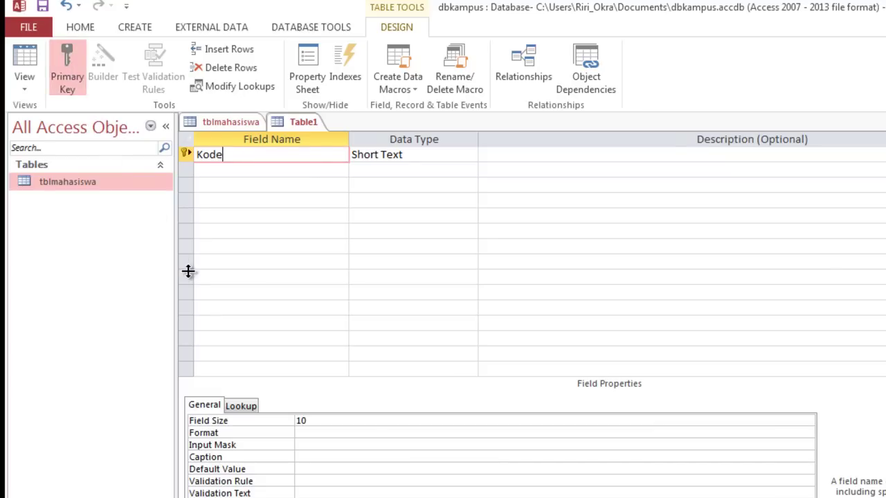
click(208, 169)
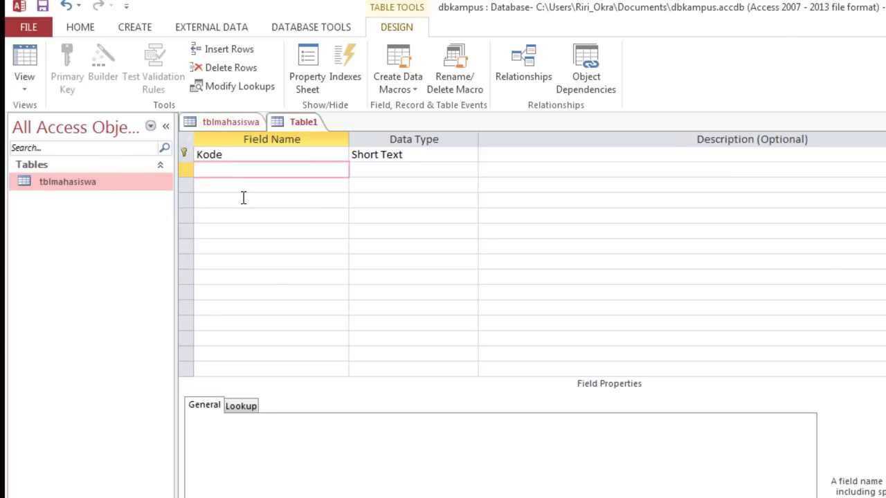
Add the Nama_mtk field as Short Text with Field Size 30
text(Nama)
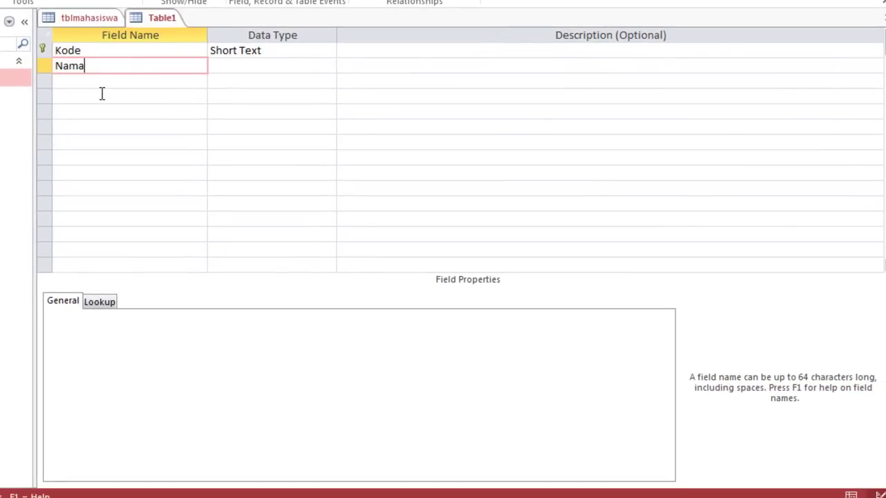
text(_mtk)
click(246, 64)
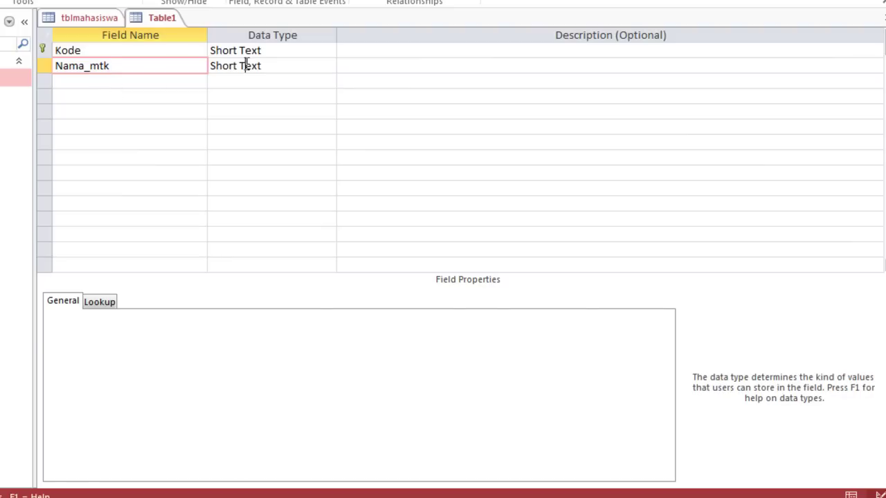
click(119, 318)
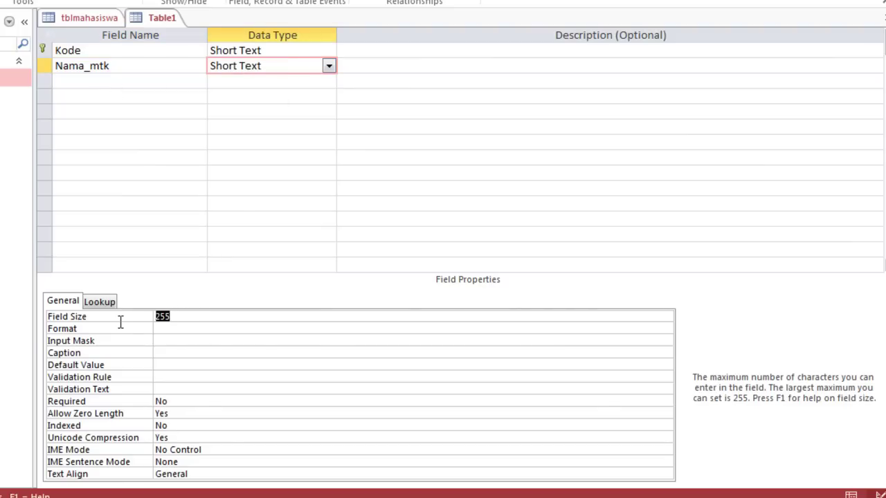
text(30)
Add the sks field as a Number with Field Size Byte
click(78, 81)
text(sks)
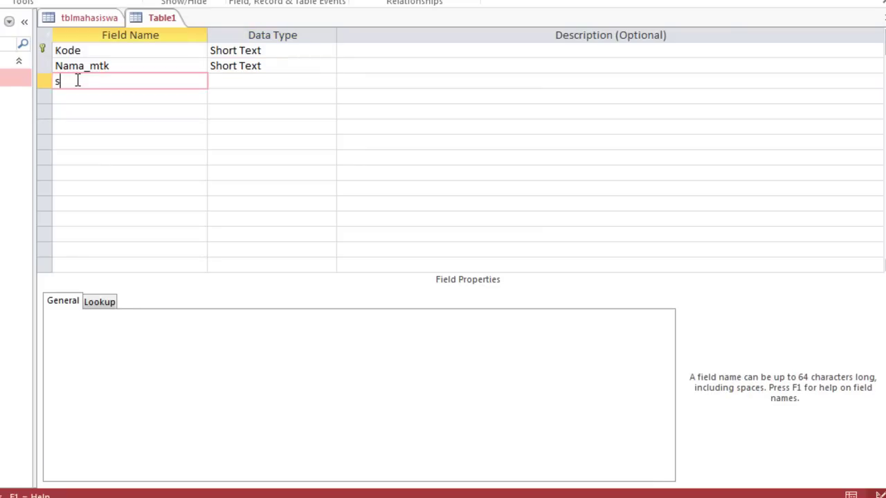
click(296, 84)
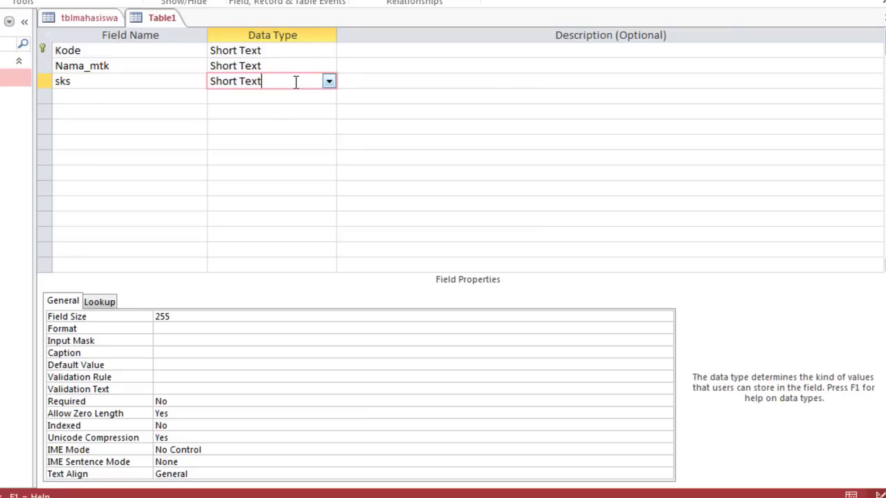
click(329, 82)
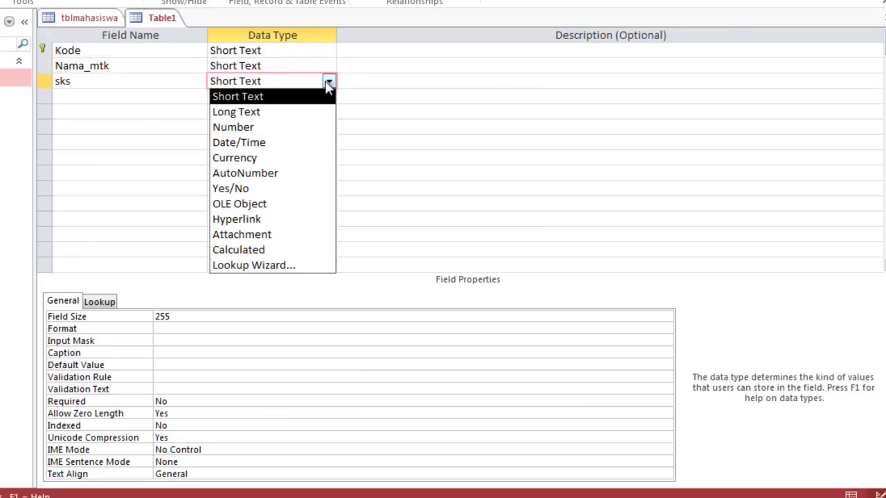
click(286, 126)
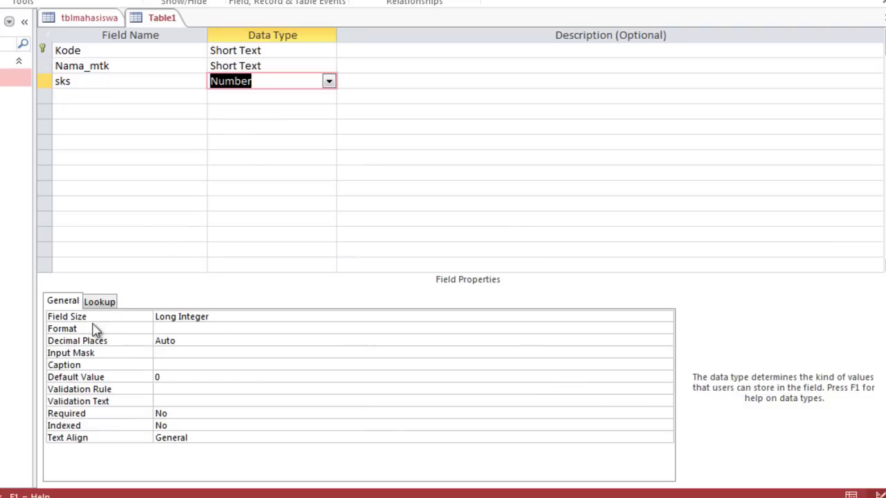
click(210, 316)
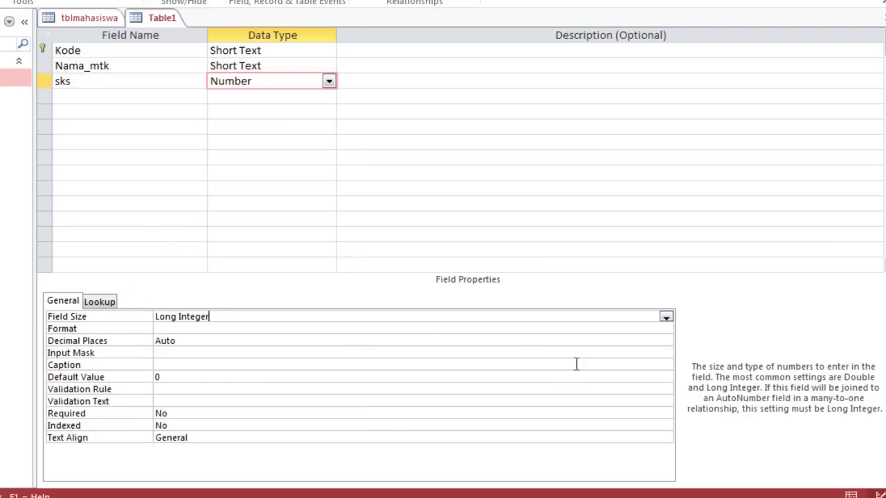
click(667, 319)
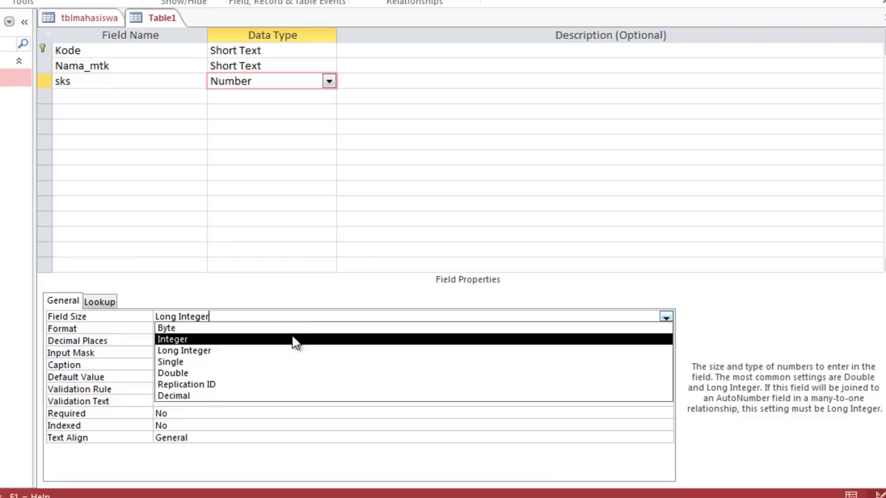
click(294, 329)
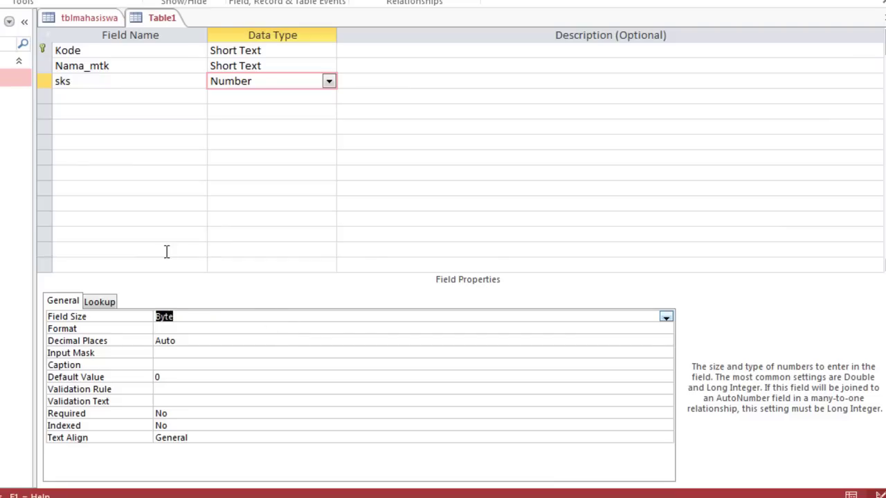
Add the semester field as a Number with Field Size Byte
click(75, 96)
text(semester)
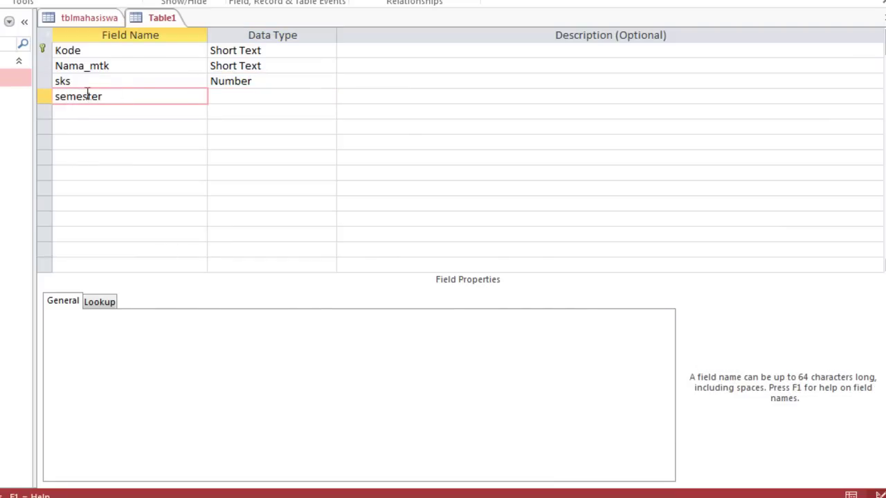
click(287, 96)
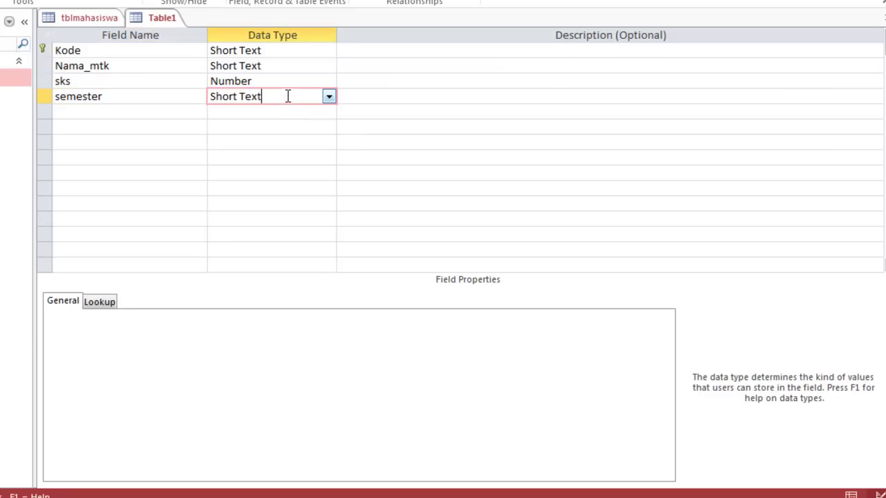
click(329, 96)
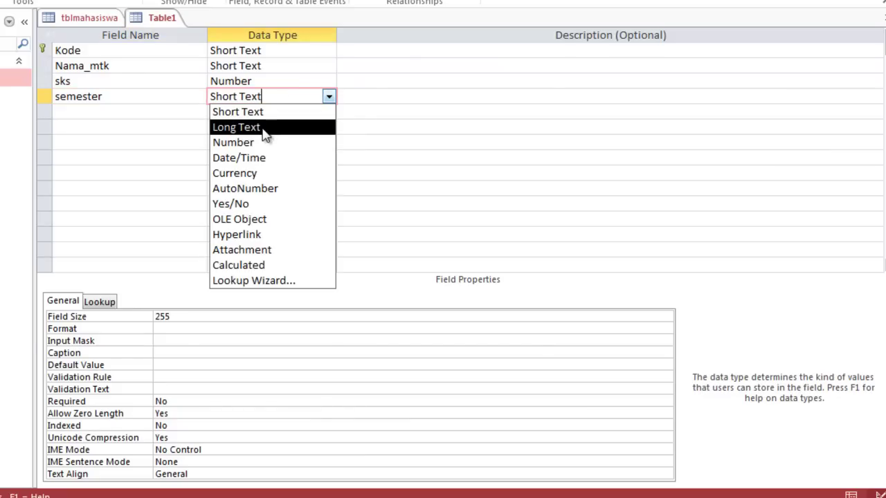
click(257, 144)
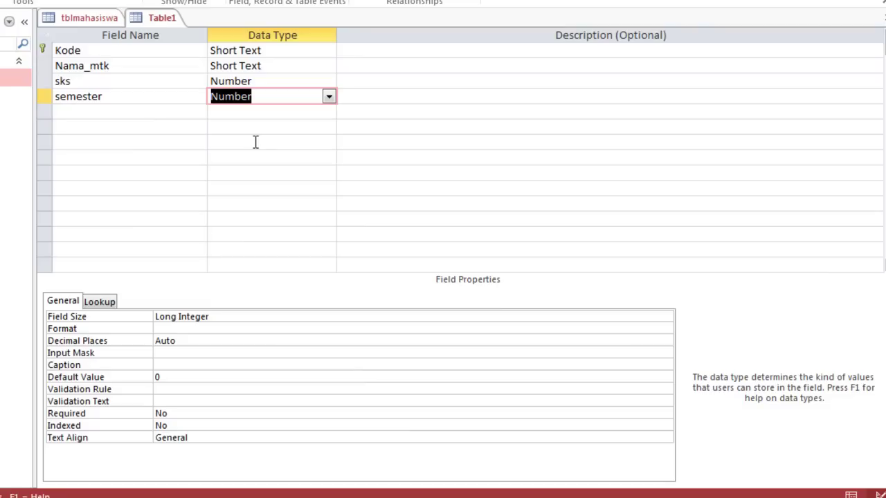
click(221, 325)
click(221, 317)
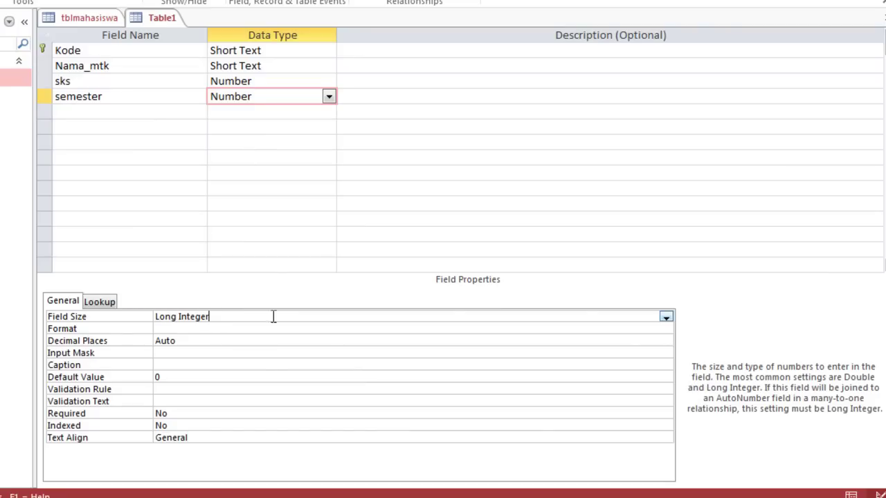
click(669, 321)
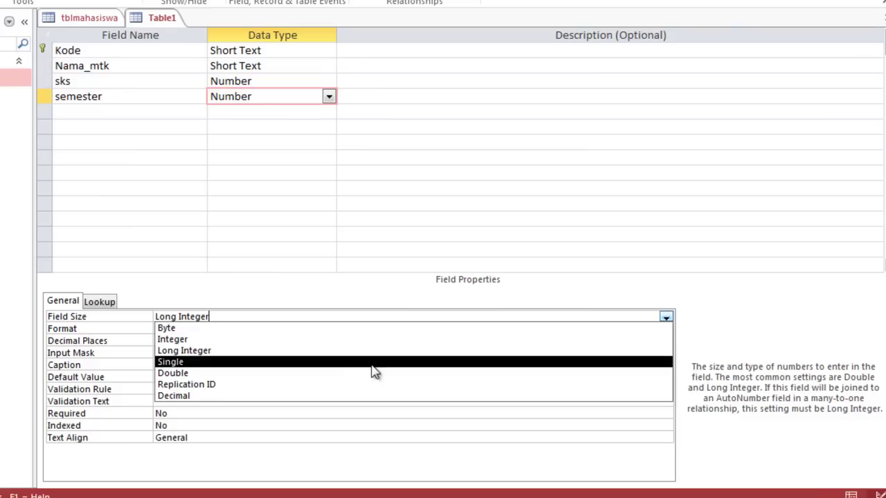
click(358, 330)
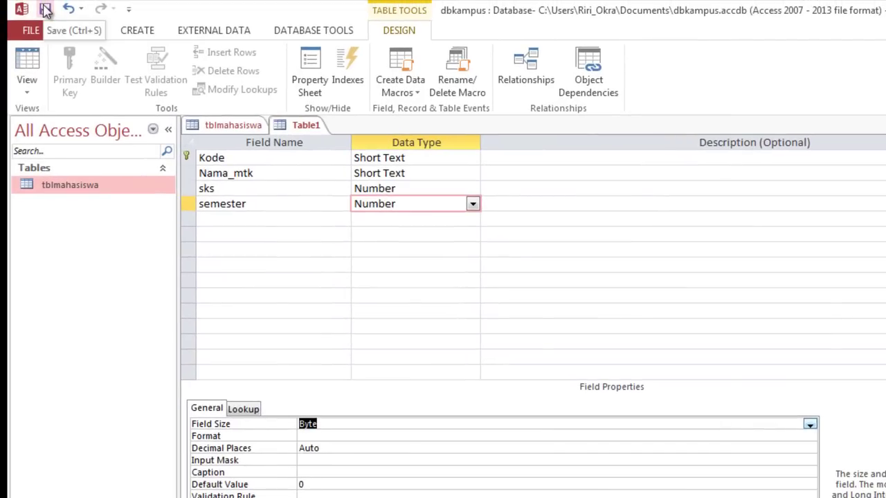
Save the new table under the name tblmatakuliah
click(45, 8)
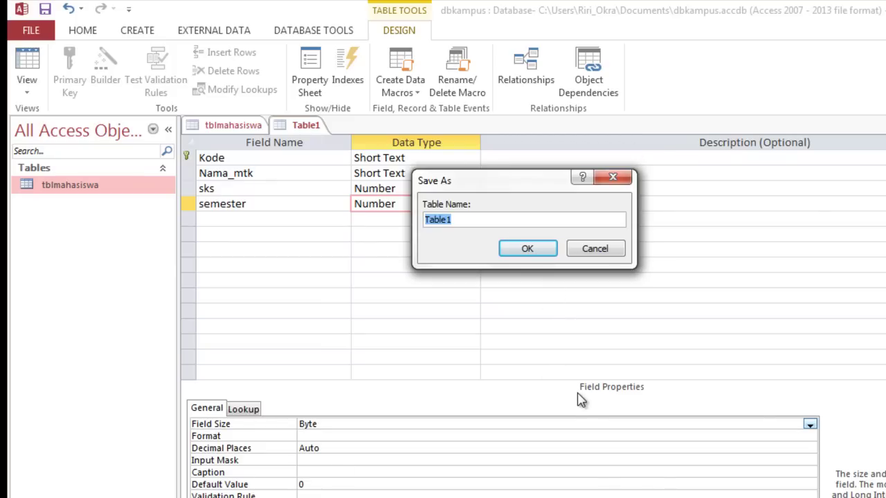
text(tbl)
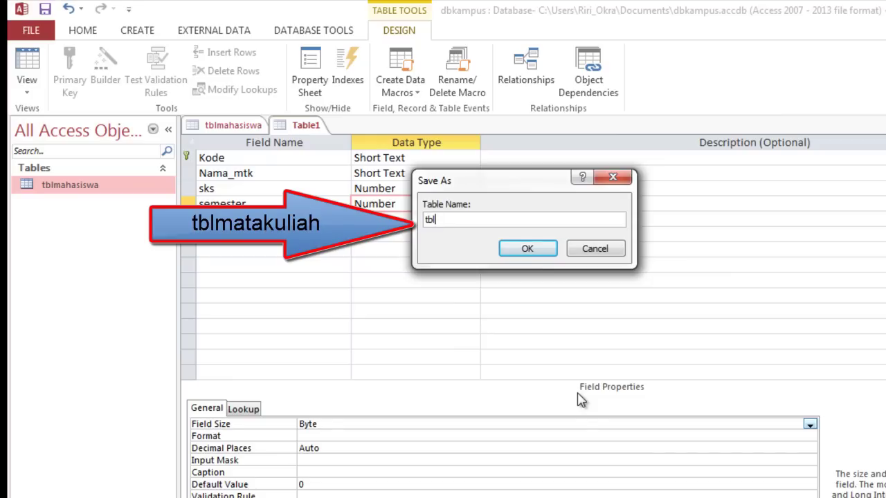
text(matakuliah)
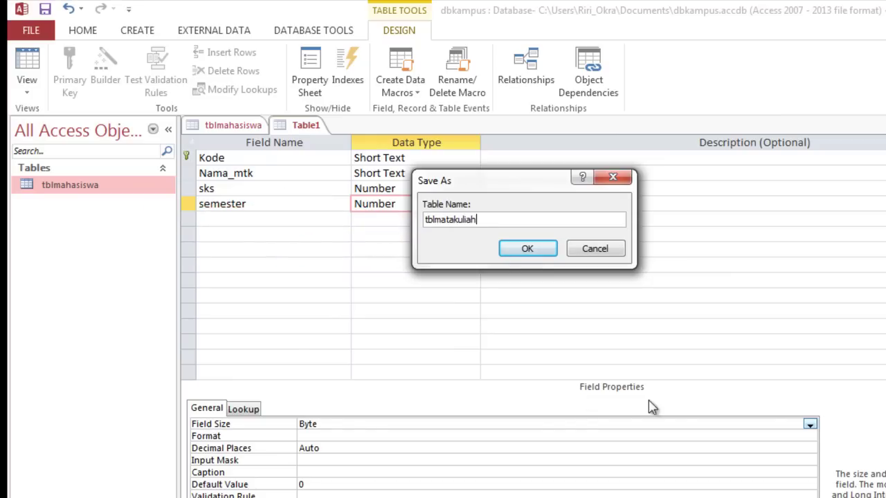
click(517, 253)
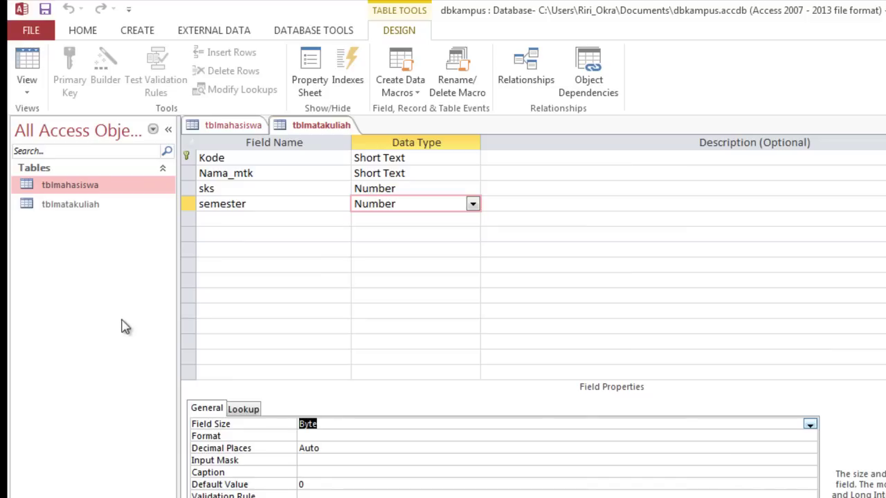
Start a new table in Design view with first field NIM, Short Text, Field Size 13
click(155, 33)
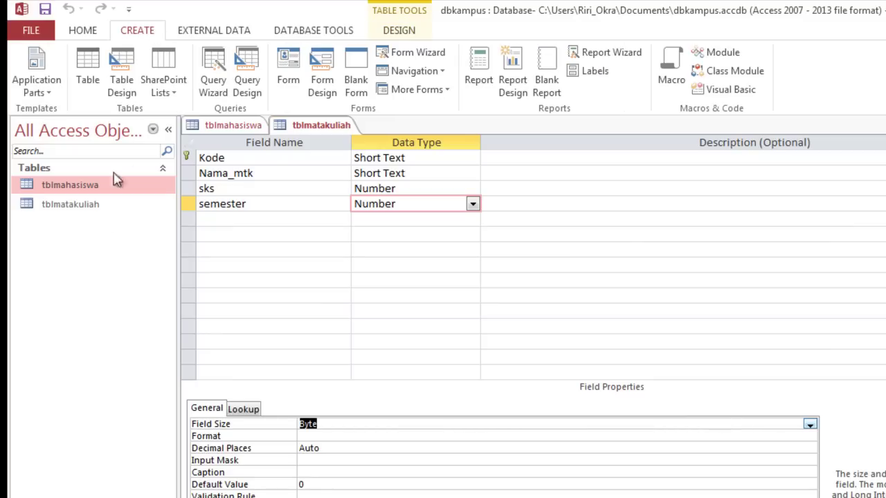
click(127, 94)
text(Nobp)
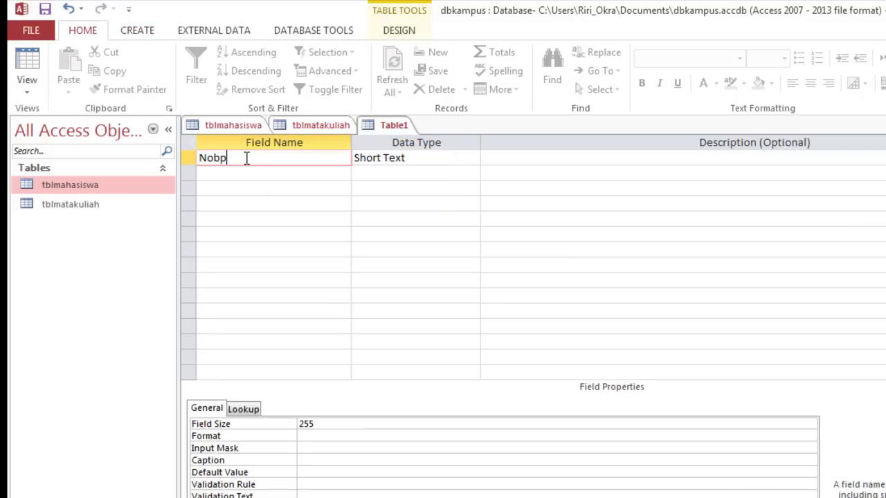
drag(247, 160, 173, 170)
key(BackSpace)
text(Ni)
key(BackSpace)
text(IM)
click(341, 425)
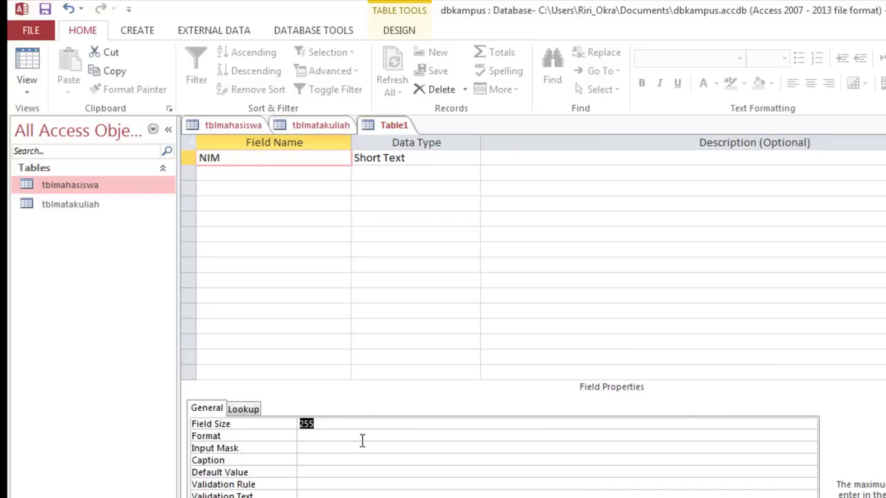
text(13)
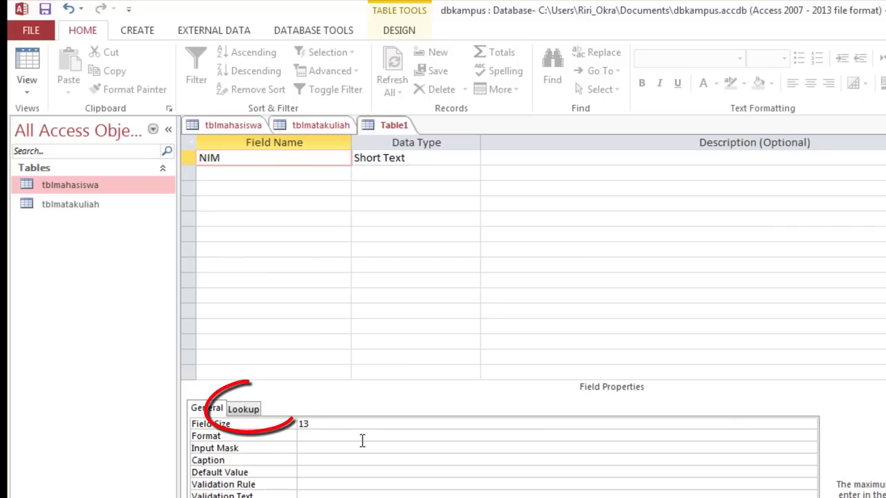
Set NIM's Display Control to Combo Box with tblmahasiswa as the Row Source
click(244, 410)
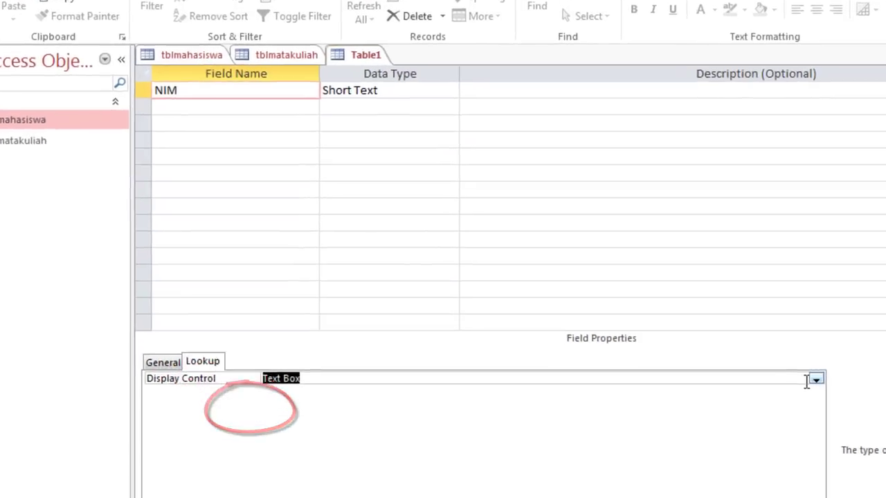
click(815, 380)
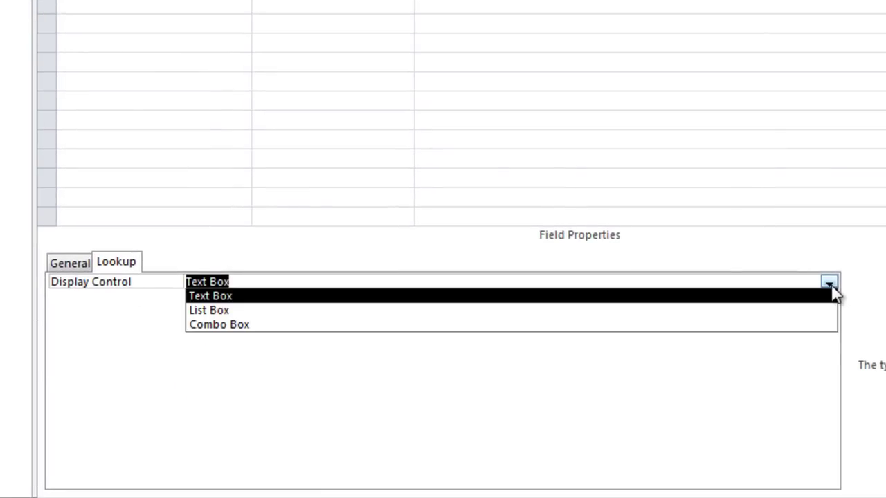
click(296, 327)
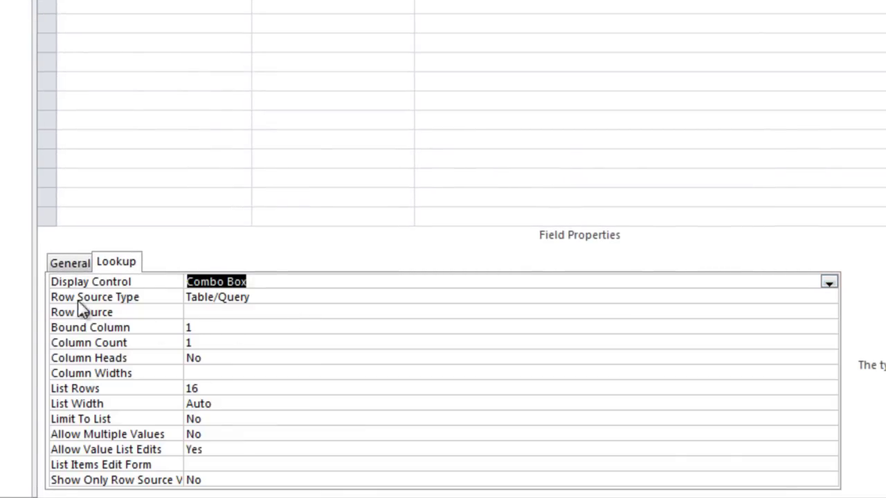
click(224, 312)
click(811, 313)
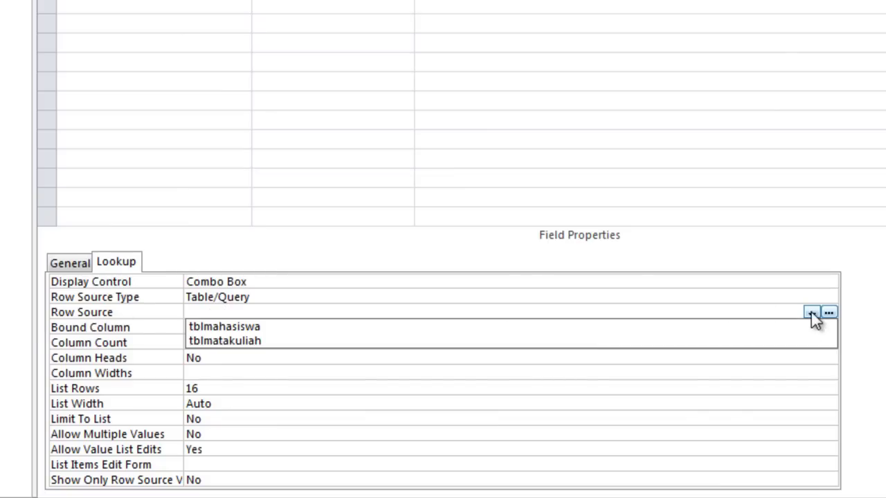
click(290, 330)
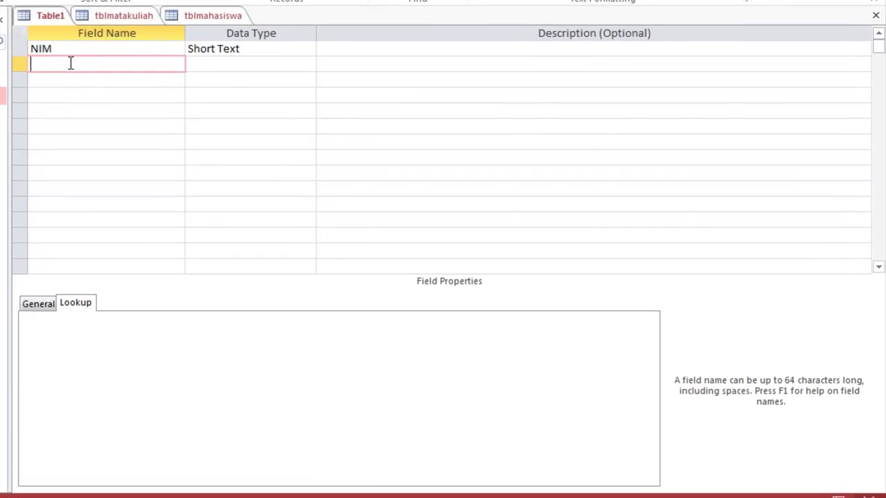
Add a Kode field as Short Text with Field Size 10
text(Kode)
click(237, 63)
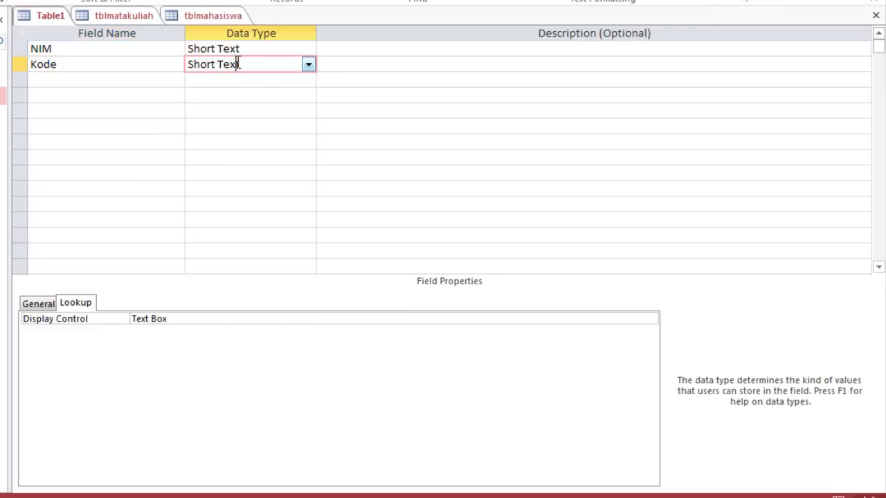
click(39, 306)
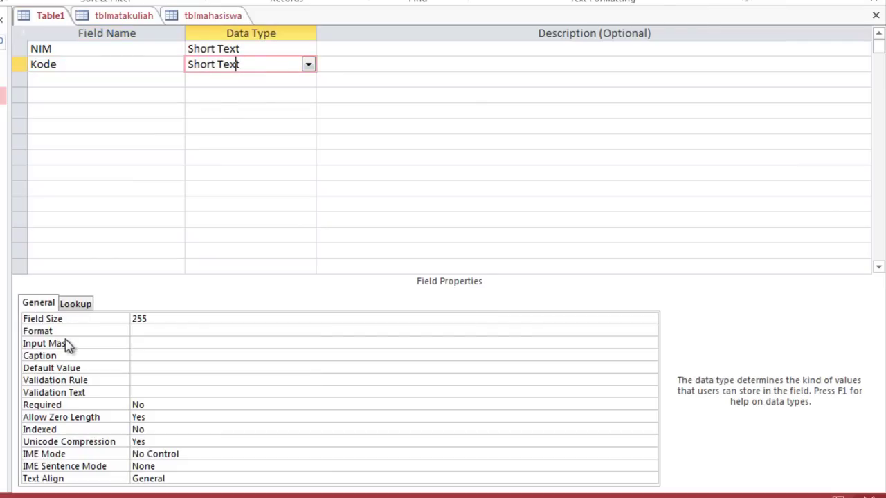
click(162, 320)
click(93, 320)
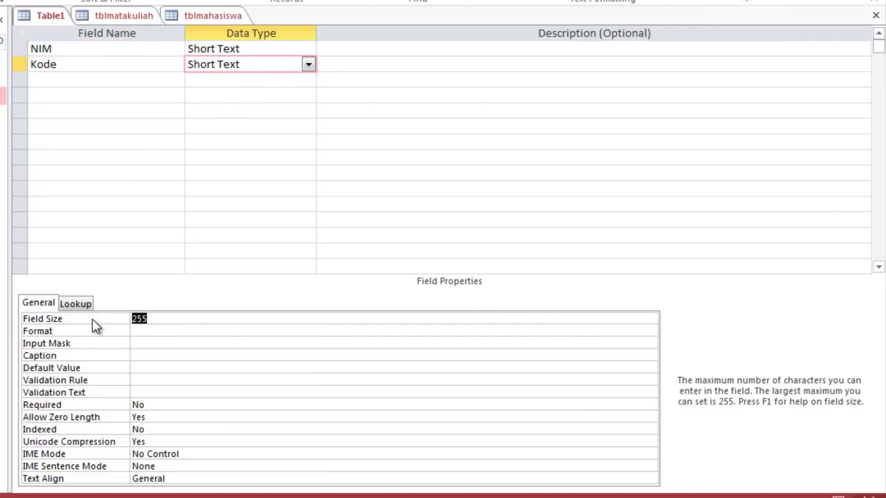
text(10)
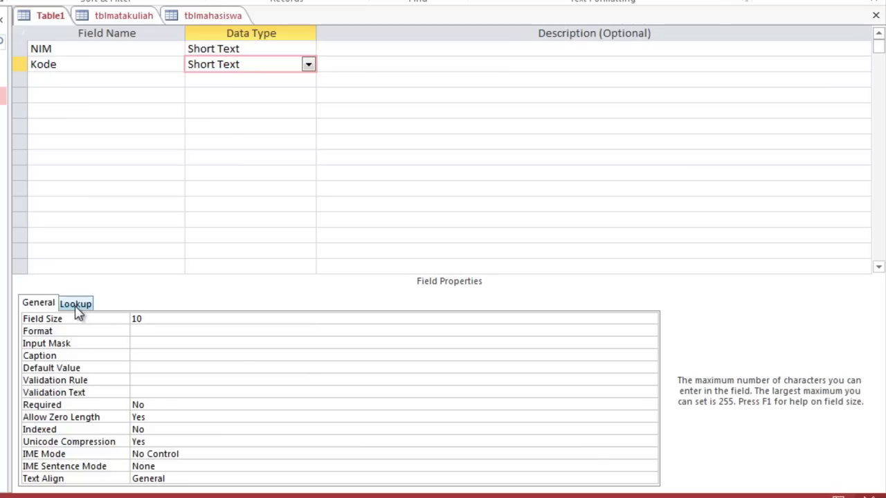
Make Kode a Combo Box lookup with tblmatakuliah as the Row Source
click(76, 305)
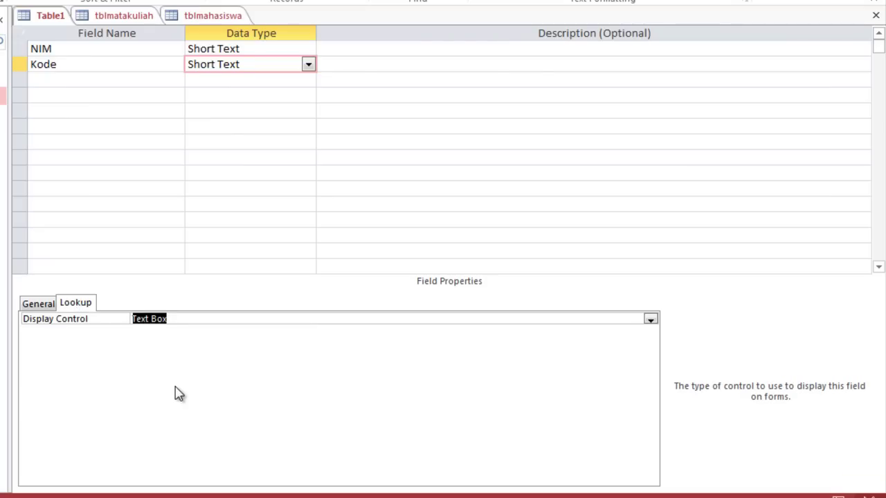
click(651, 320)
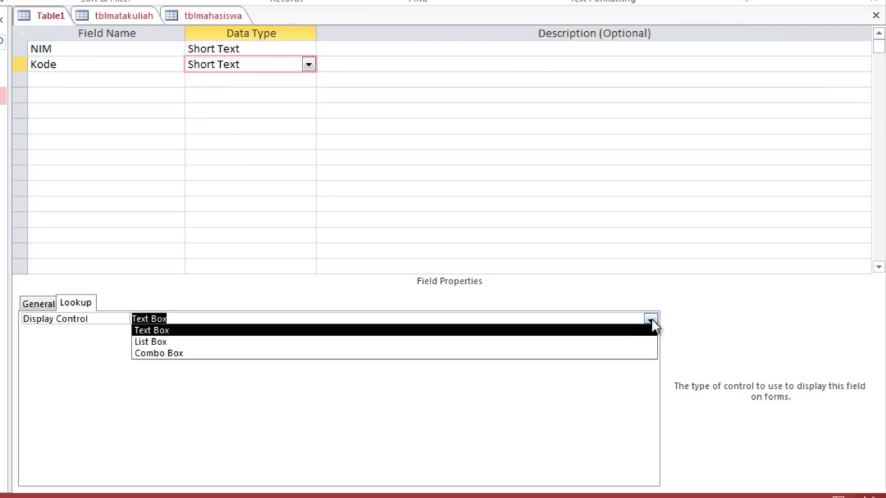
click(380, 354)
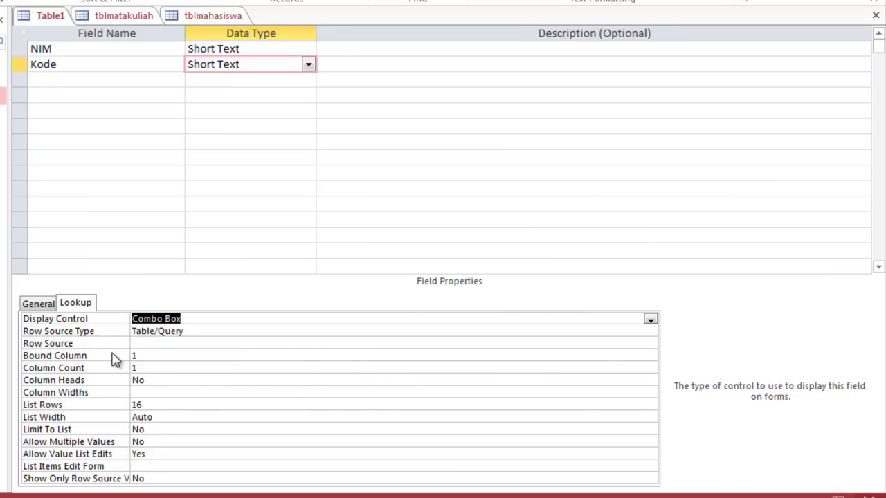
click(163, 344)
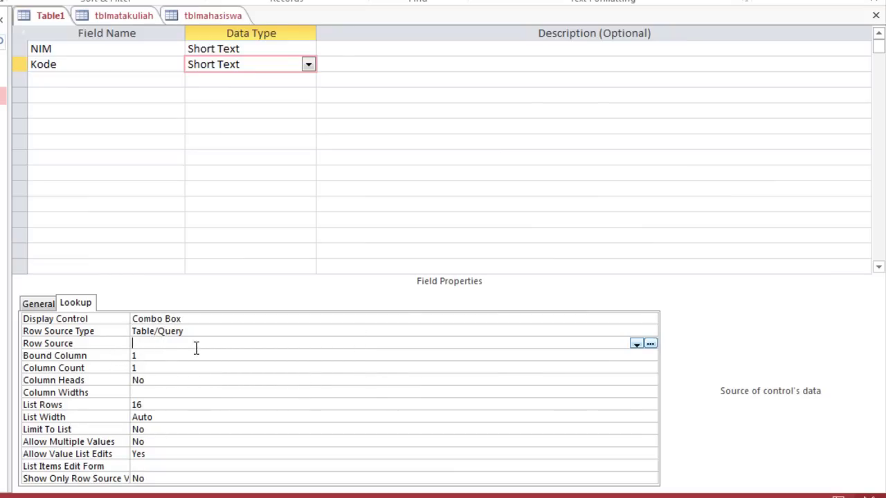
click(636, 345)
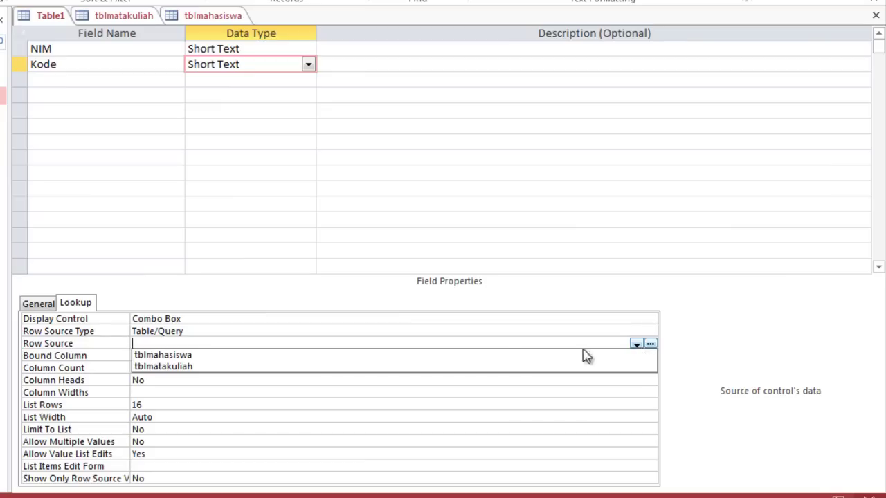
click(366, 368)
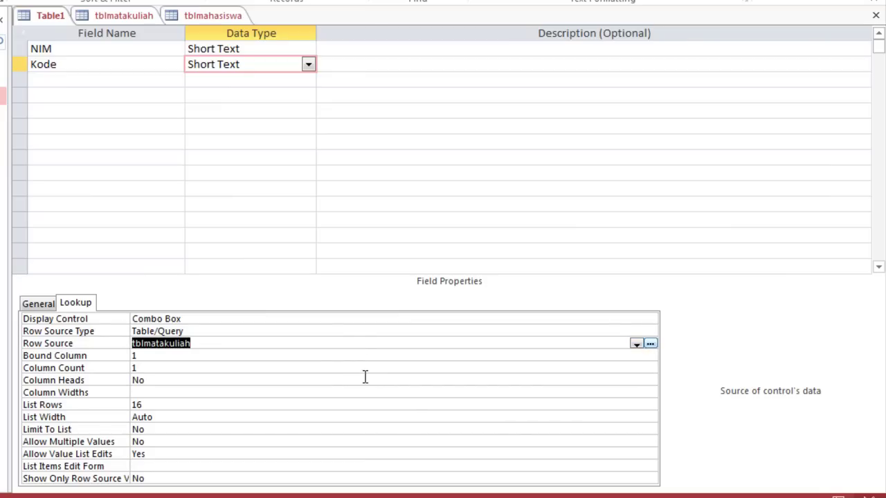
click(78, 81)
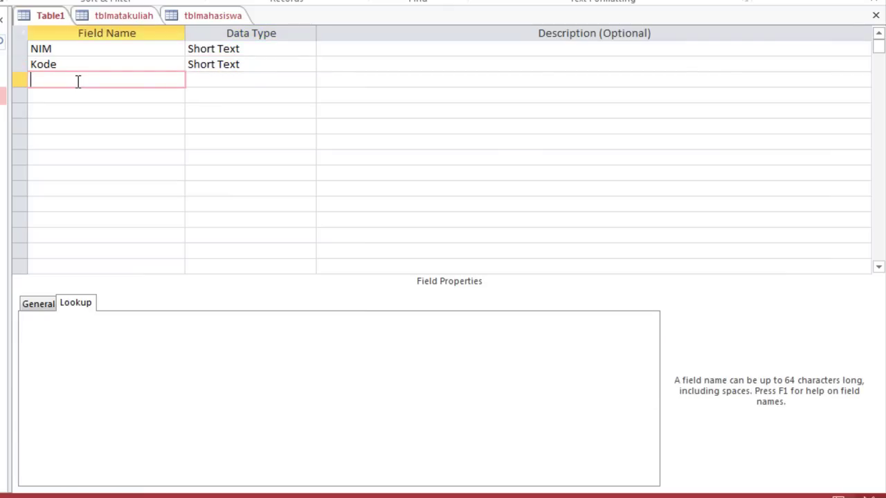
Name the third field Nilai, make it Number, and set Field Size to Byte
text(Nilai)
click(206, 81)
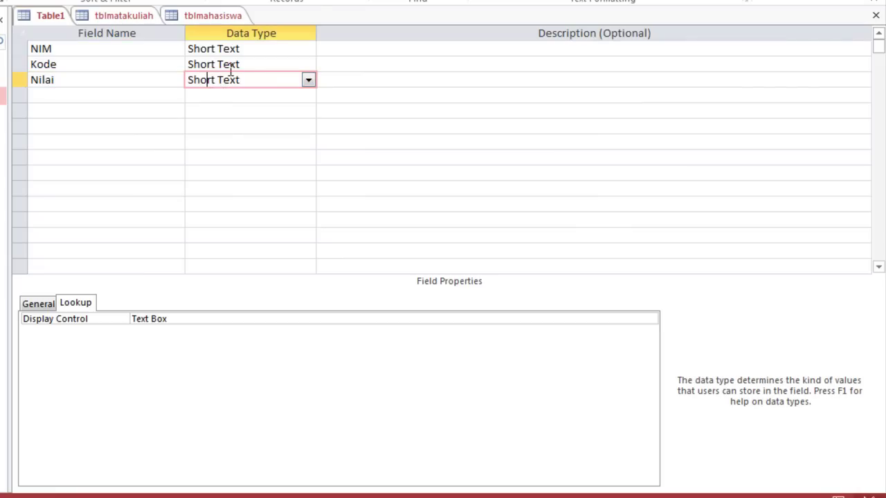
click(309, 92)
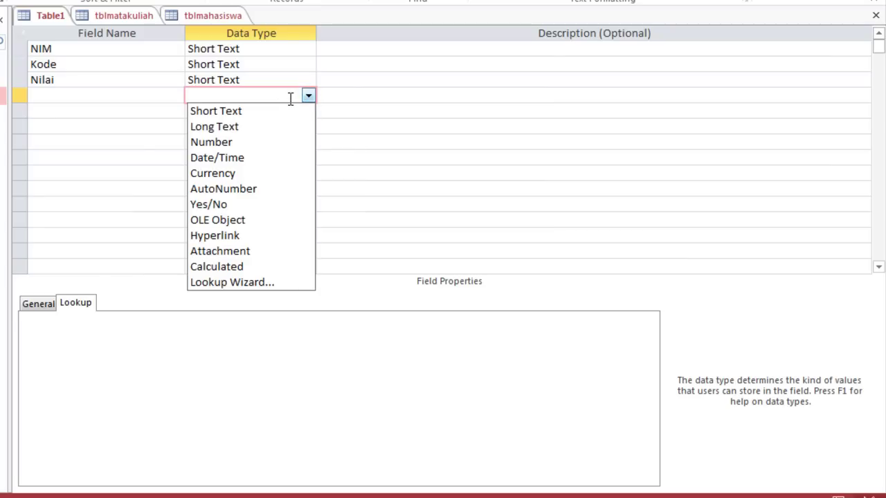
click(296, 82)
click(308, 83)
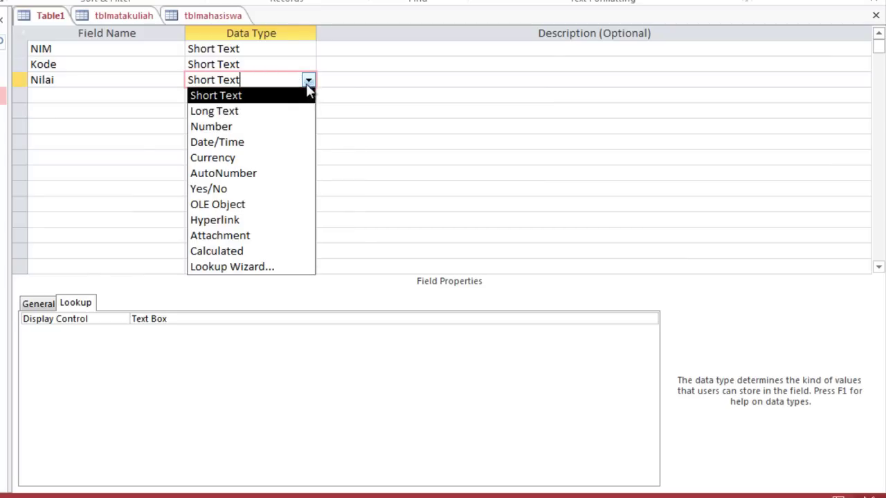
click(231, 130)
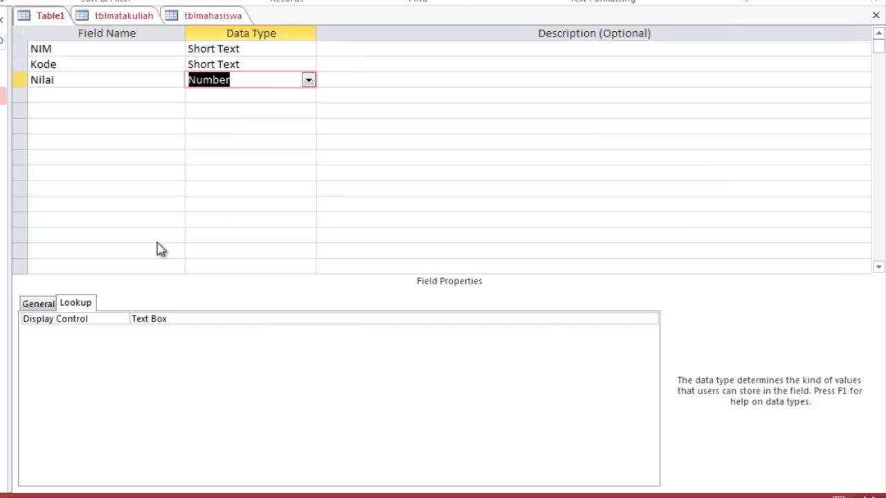
click(36, 305)
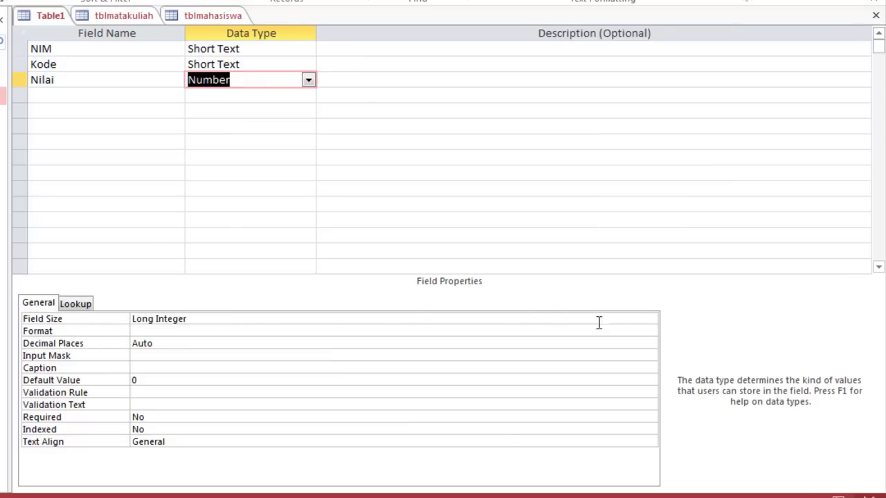
click(647, 322)
click(650, 320)
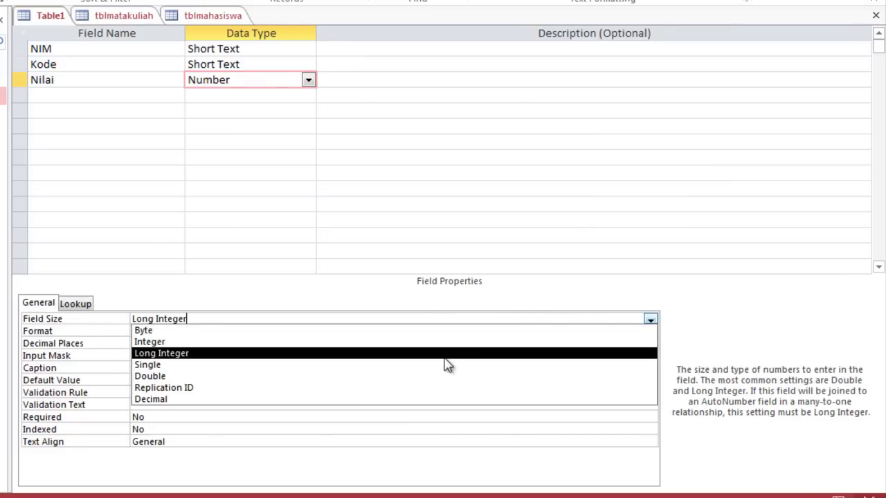
click(449, 331)
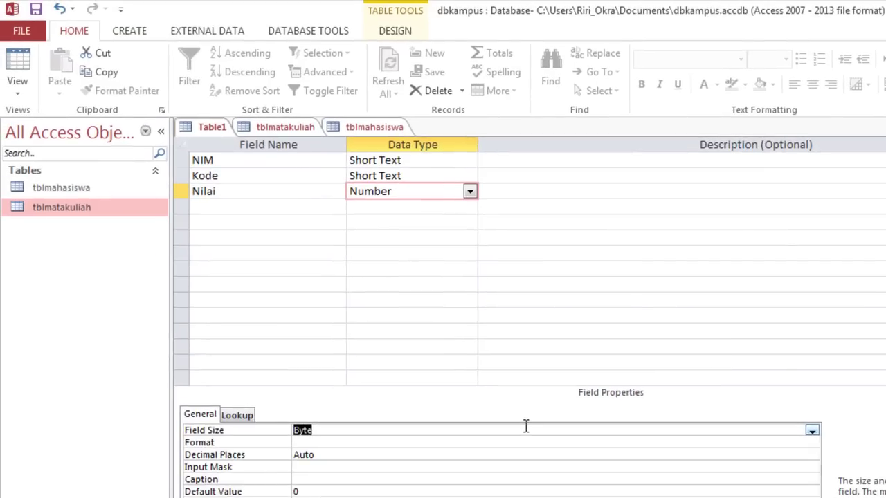
Save the table as tblnilai, declining to create a primary key
click(36, 10)
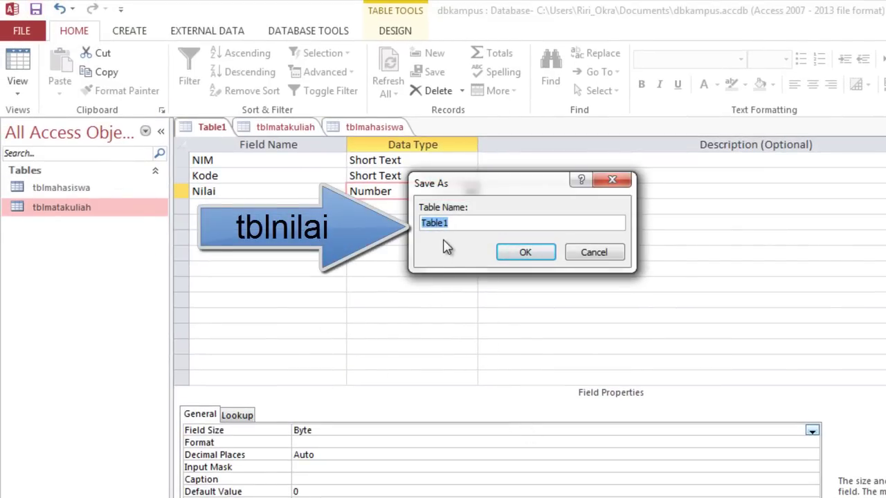
text(tblnilai)
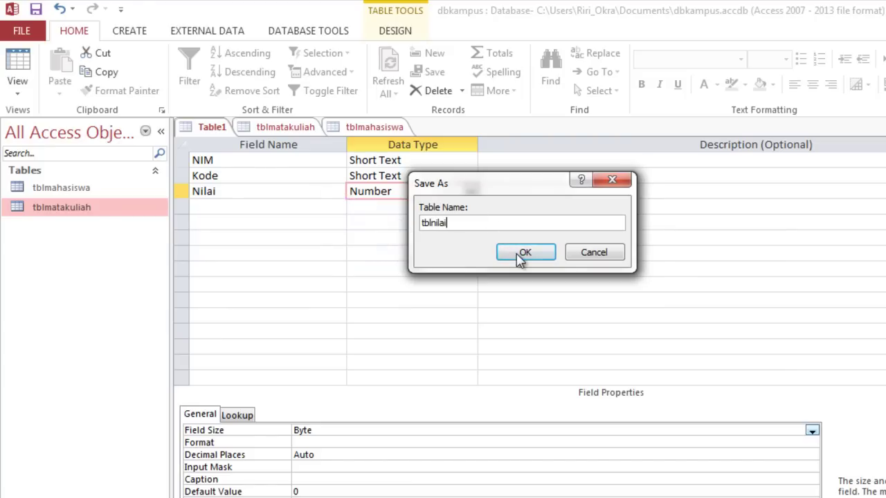
click(521, 255)
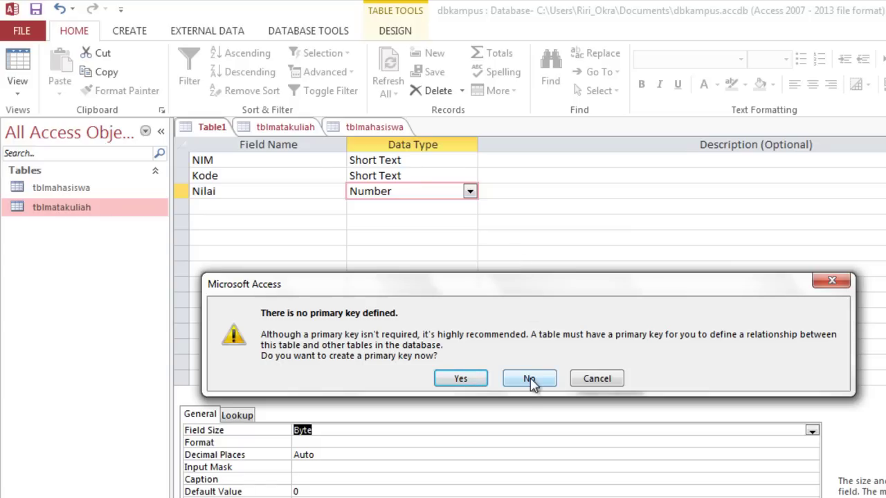
click(529, 381)
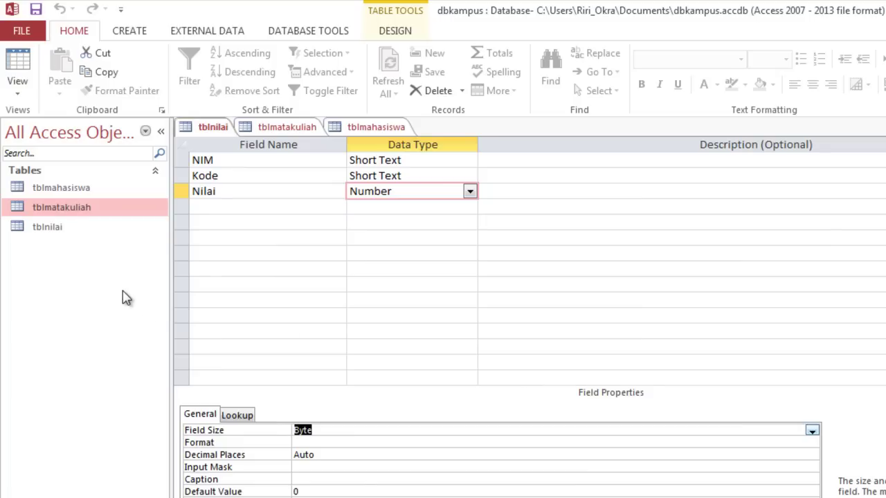
Review the Tables list and locate the new tblnilai table
click(60, 193)
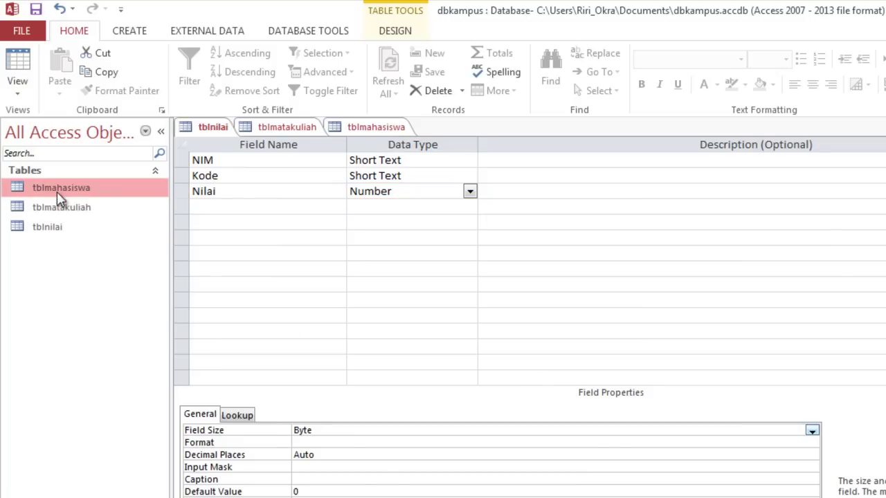
click(61, 213)
click(57, 229)
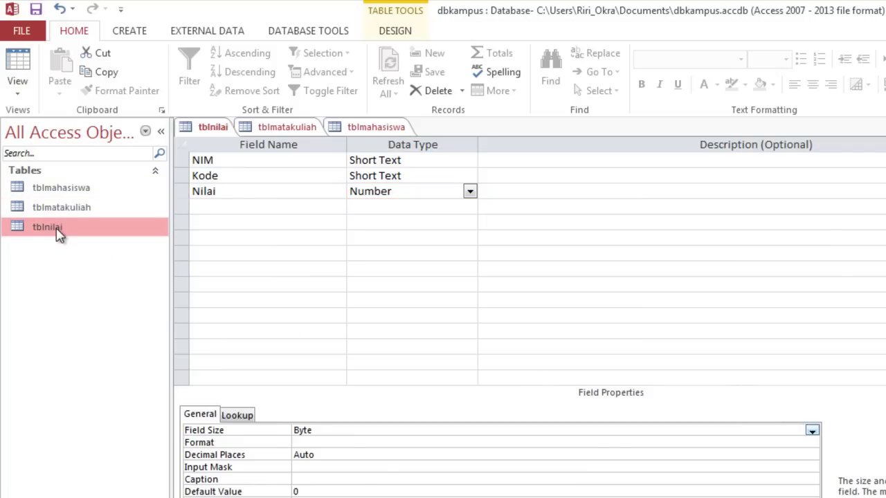